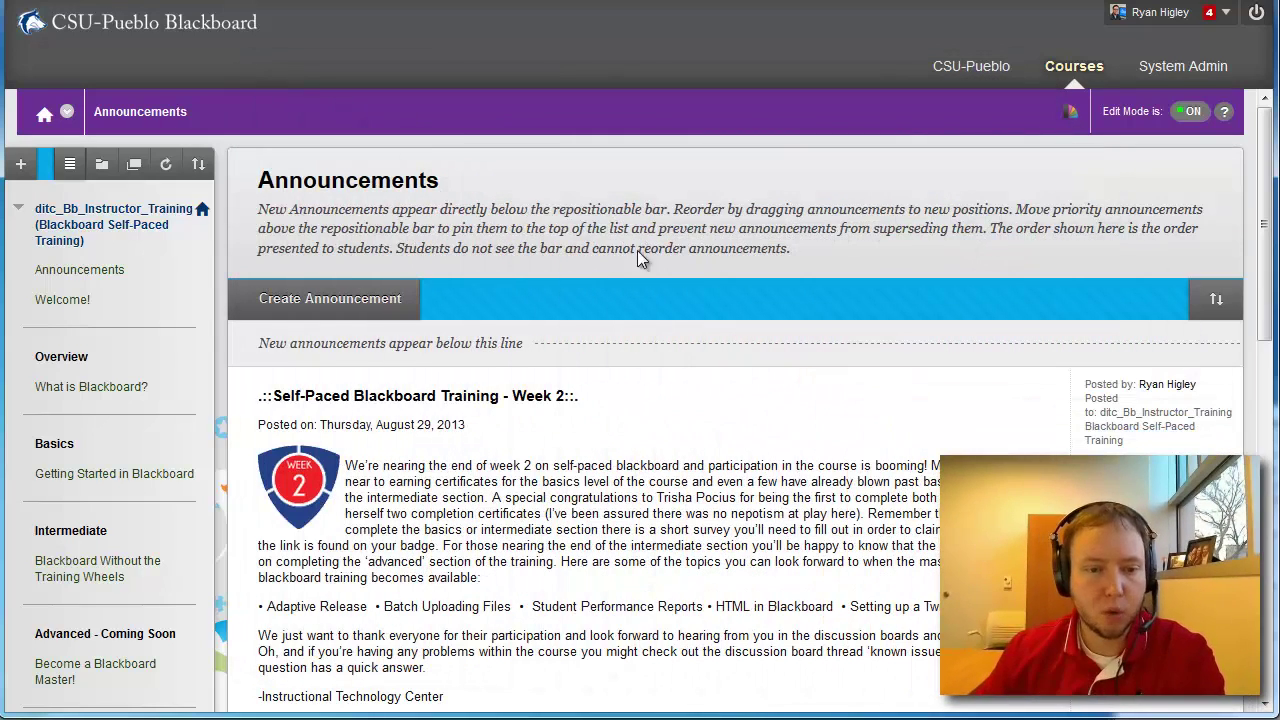
Scroll the Announcements page down until the Control Panel's course management menu appears
scroll(340, 254, "down", 5)
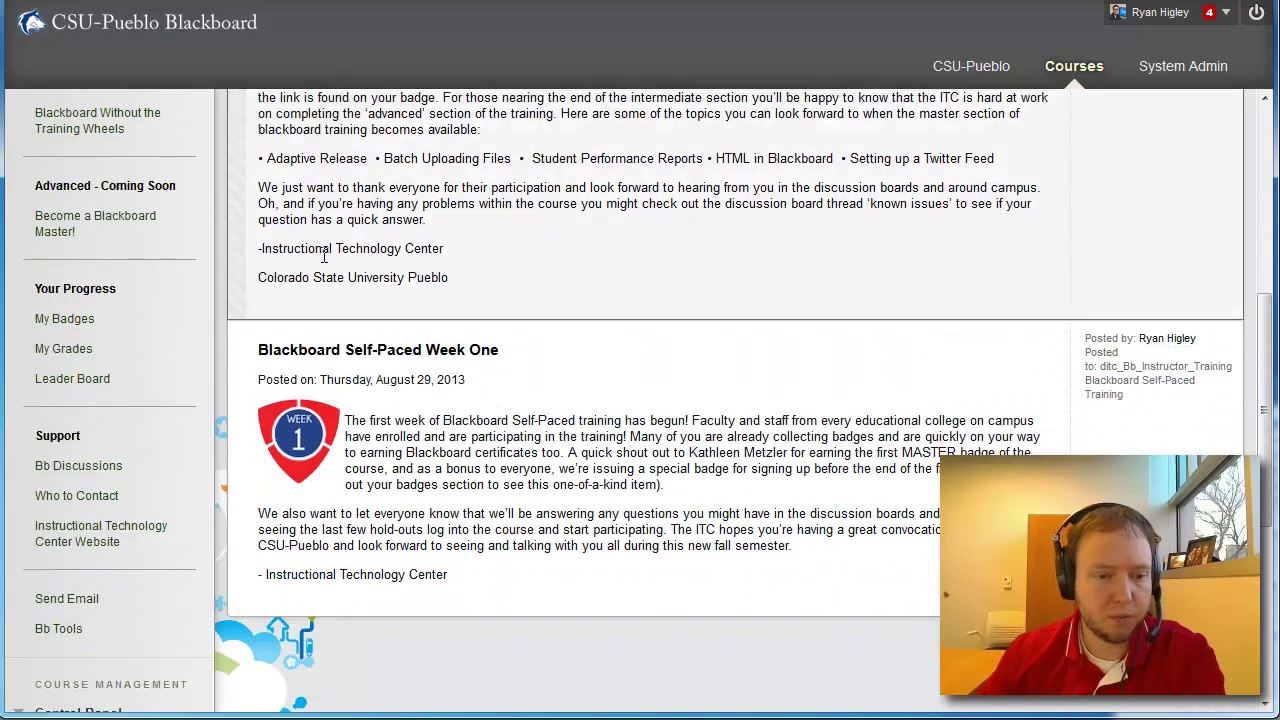
scroll(324, 256, "down", 4)
Expand Evaluation in the Control Panel to list Course Reports, Performance Dashboard and SCORM Reports
left_click(18, 449)
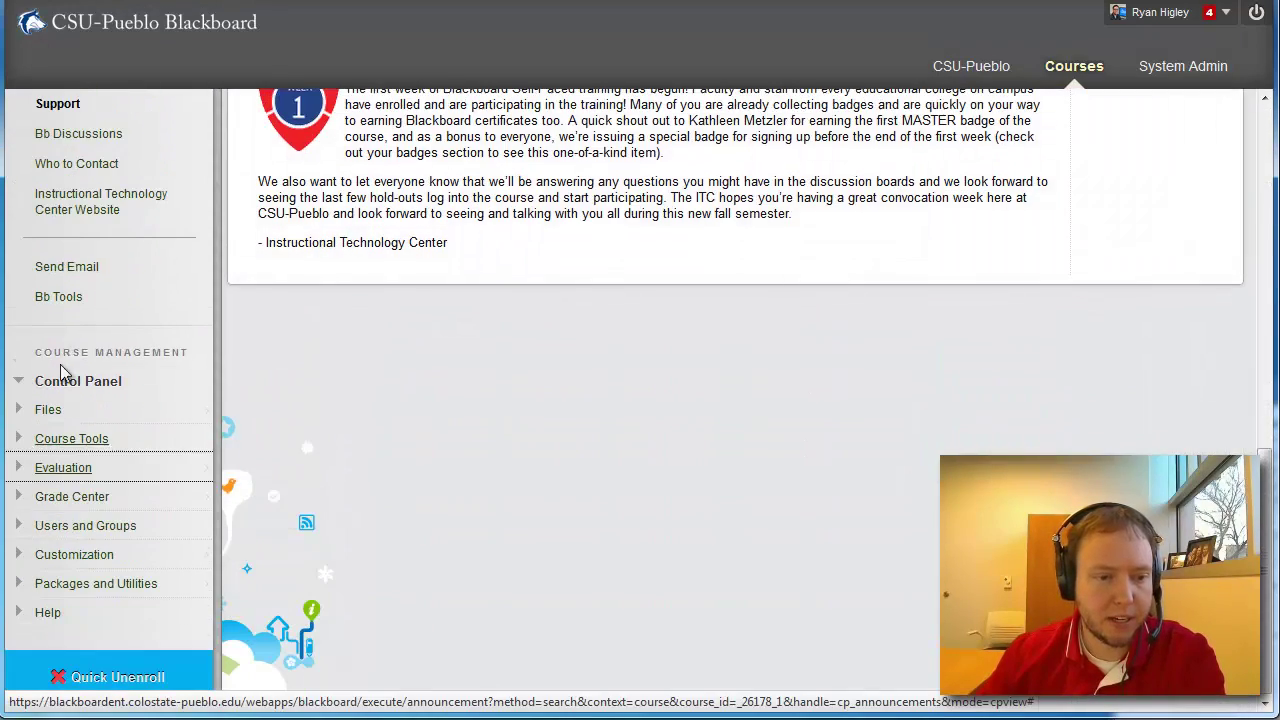
left_click(38, 472)
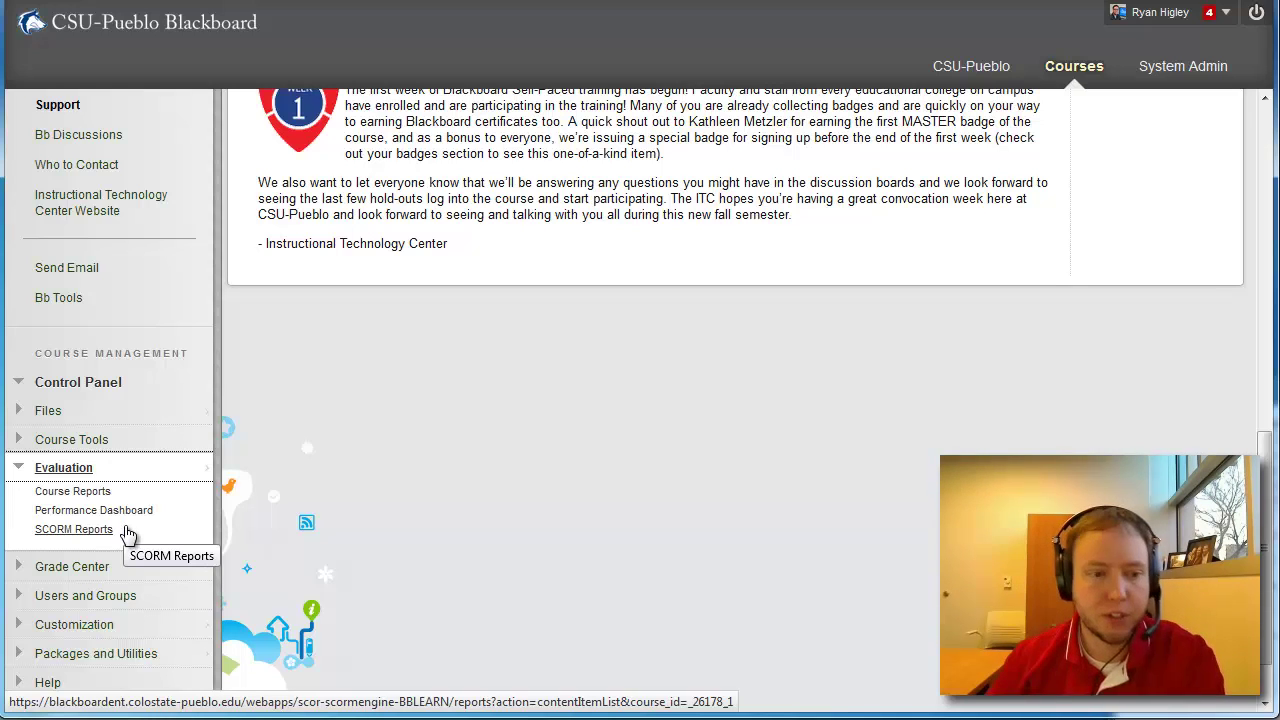
Open Course Reports and read the report descriptions, including Course Performance
left_click(76, 495)
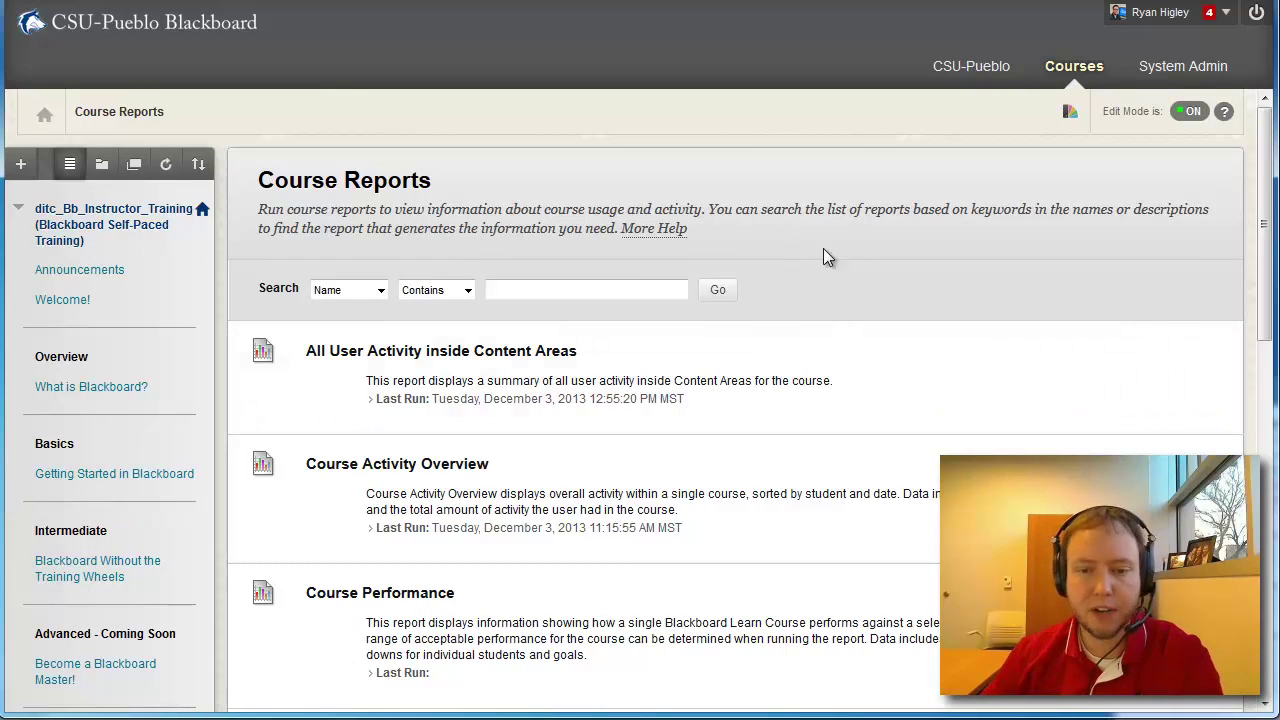
scroll(835, 260, "down", 2)
scroll(847, 270, "down", 5)
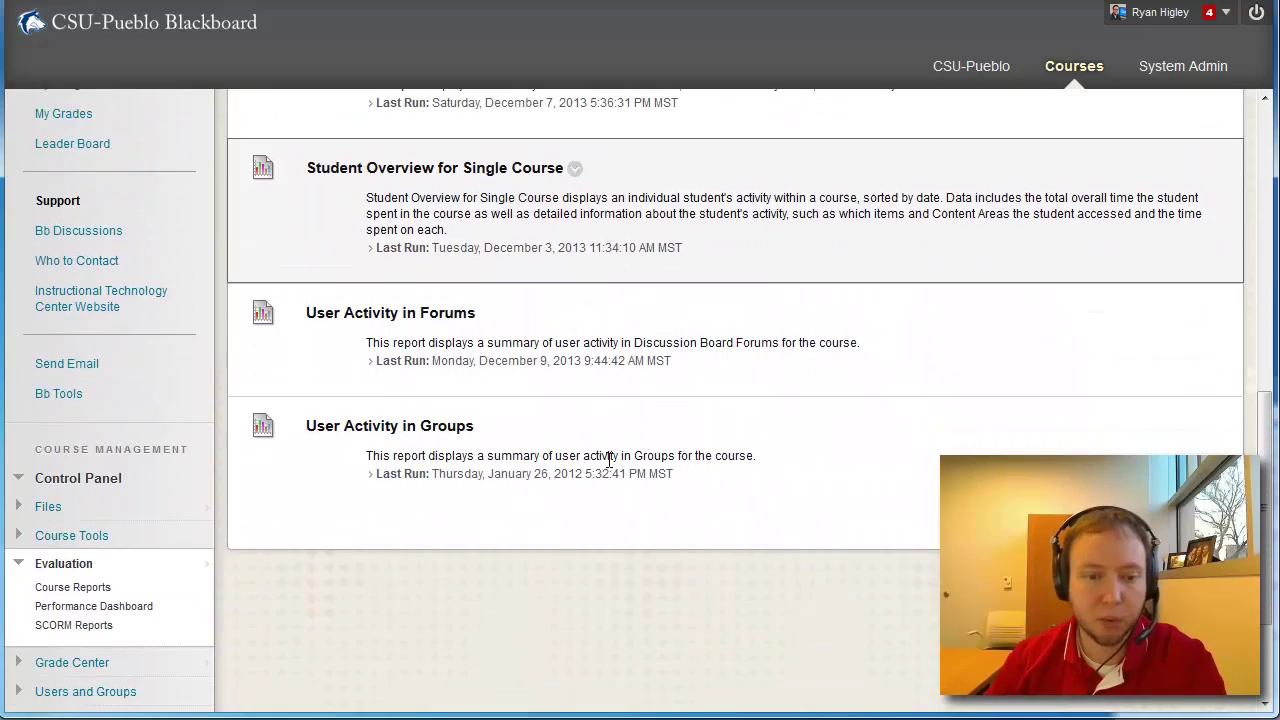
scroll(600, 455, "up", 7)
scroll(585, 480, "down", 2)
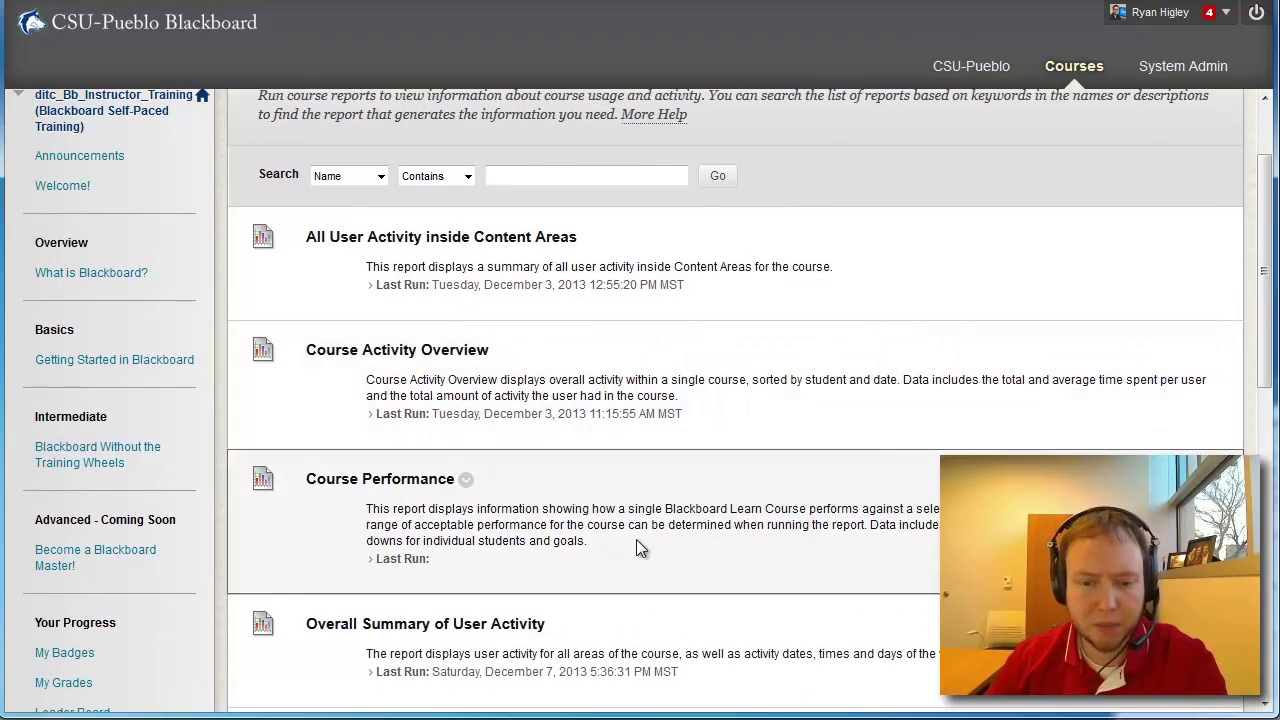
left_click_drag(634, 549, 457, 524)
left_click(659, 509)
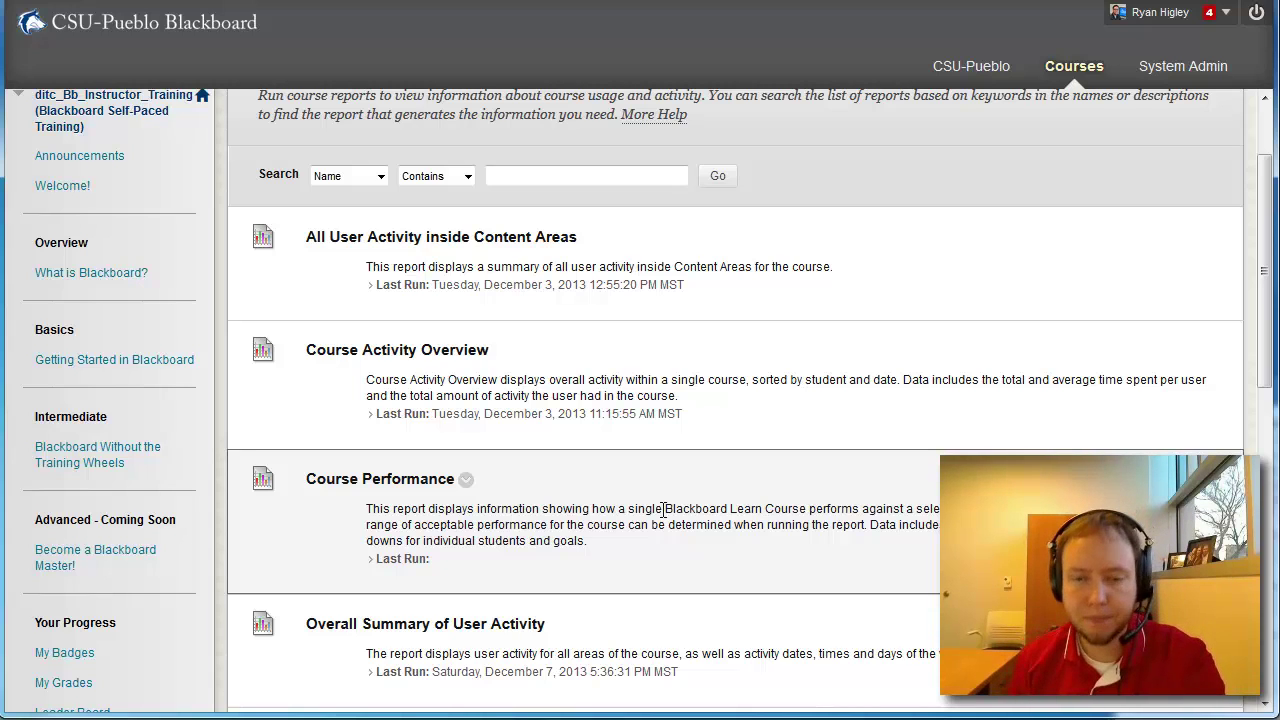
Try the report-name search field and scroll back through the Course Reports list
scroll(663, 510, "up", 2)
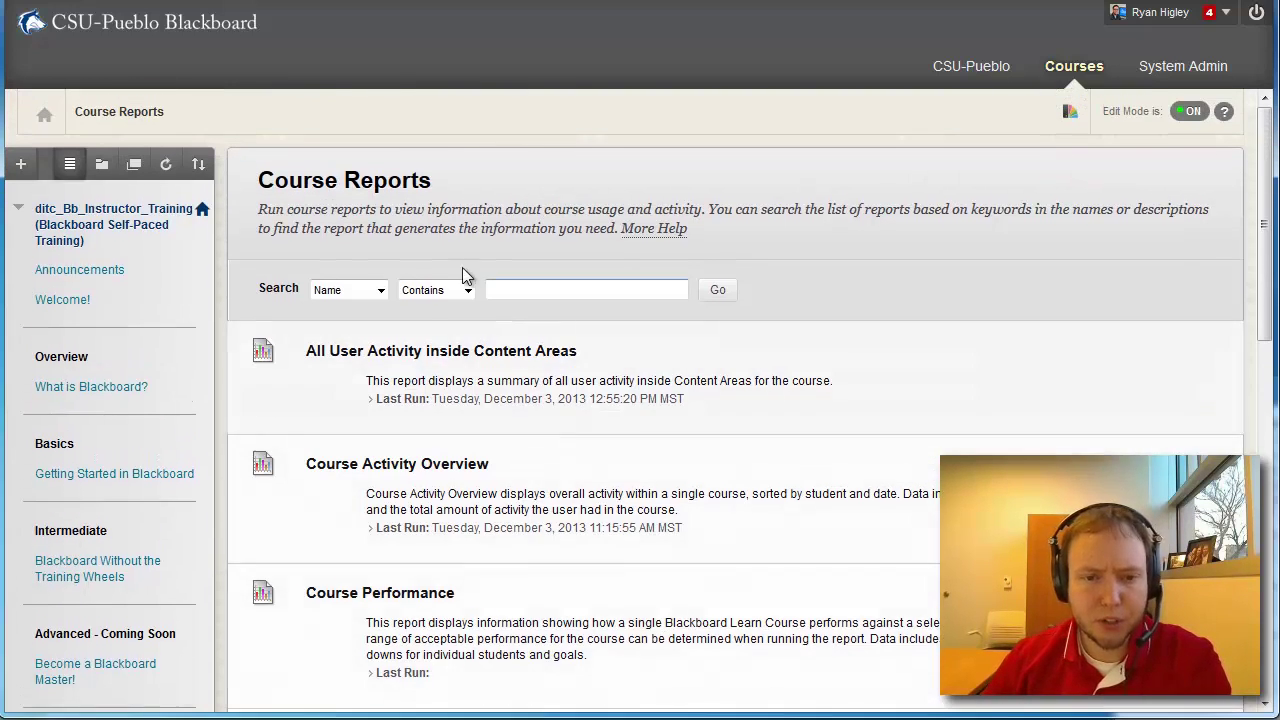
left_click(571, 291)
left_click(772, 282)
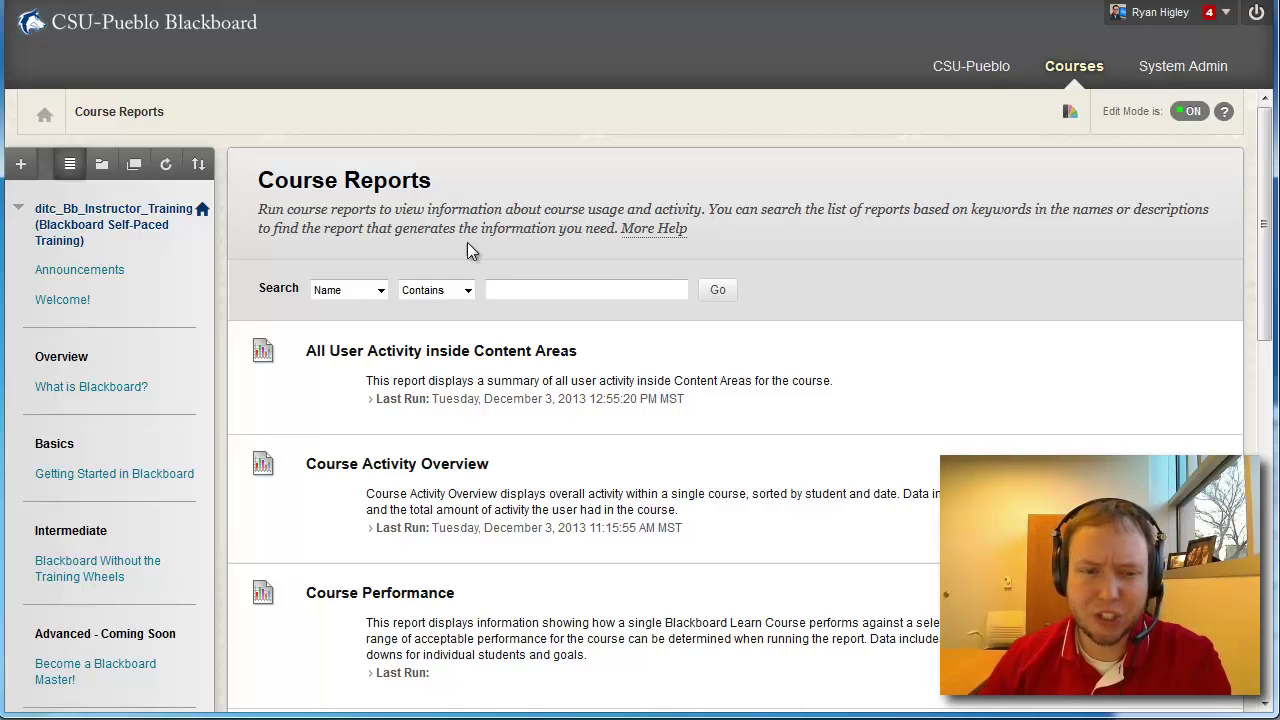
left_click(586, 289)
scroll(654, 528, "down", 3)
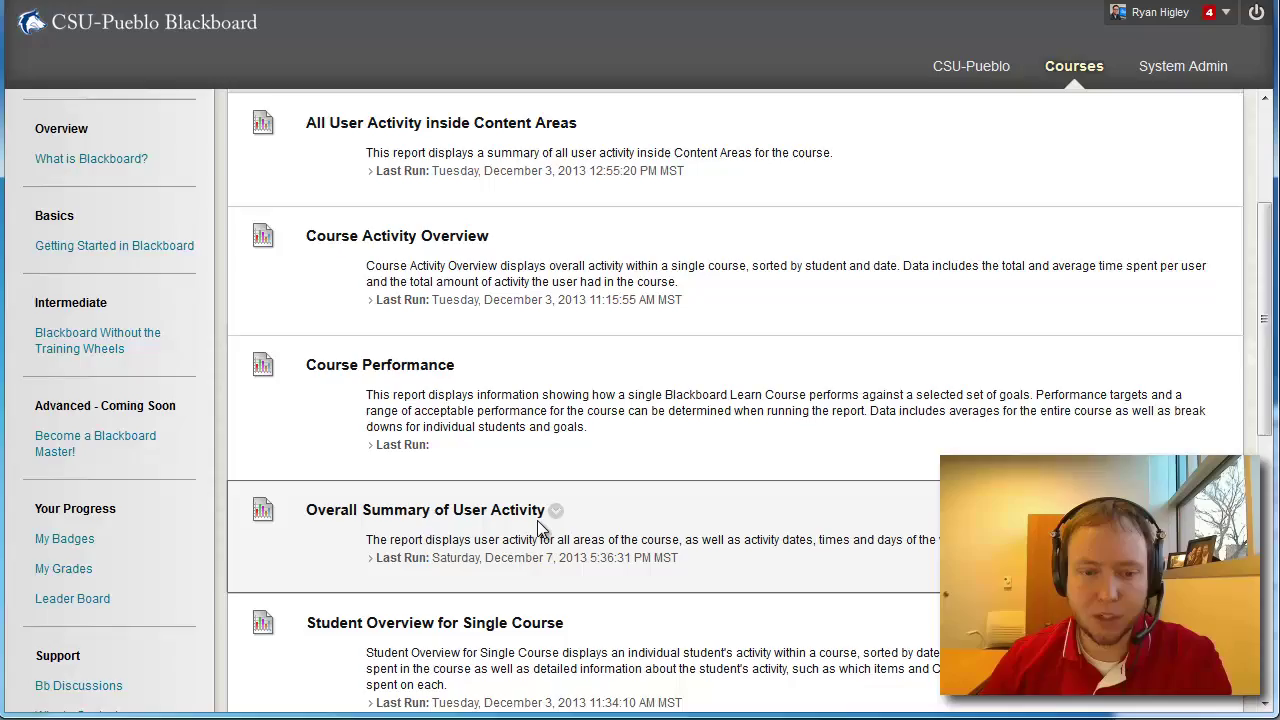
scroll(509, 512, "up", 2)
scroll(509, 510, "up", 2)
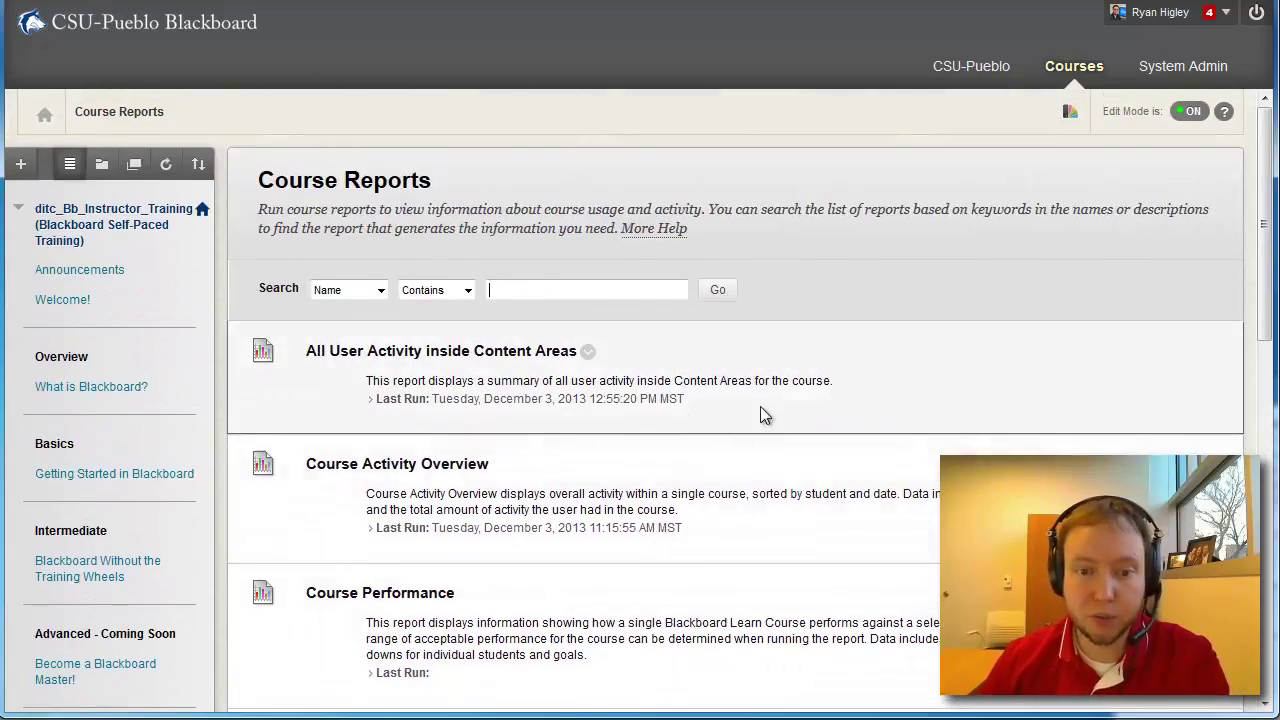
scroll(974, 445, "down", 6)
scroll(774, 309, "up", 7)
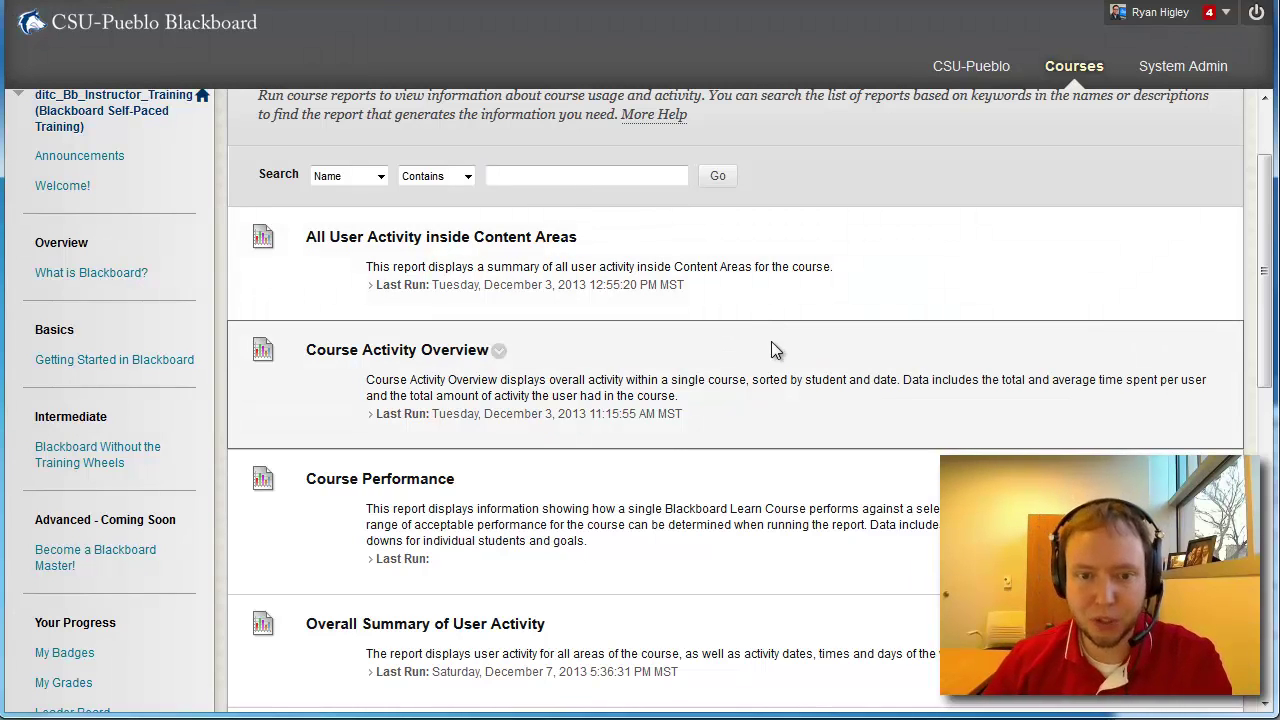
Reload Course Reports and open the menu for All User Activity inside Content Areas
key("F5")
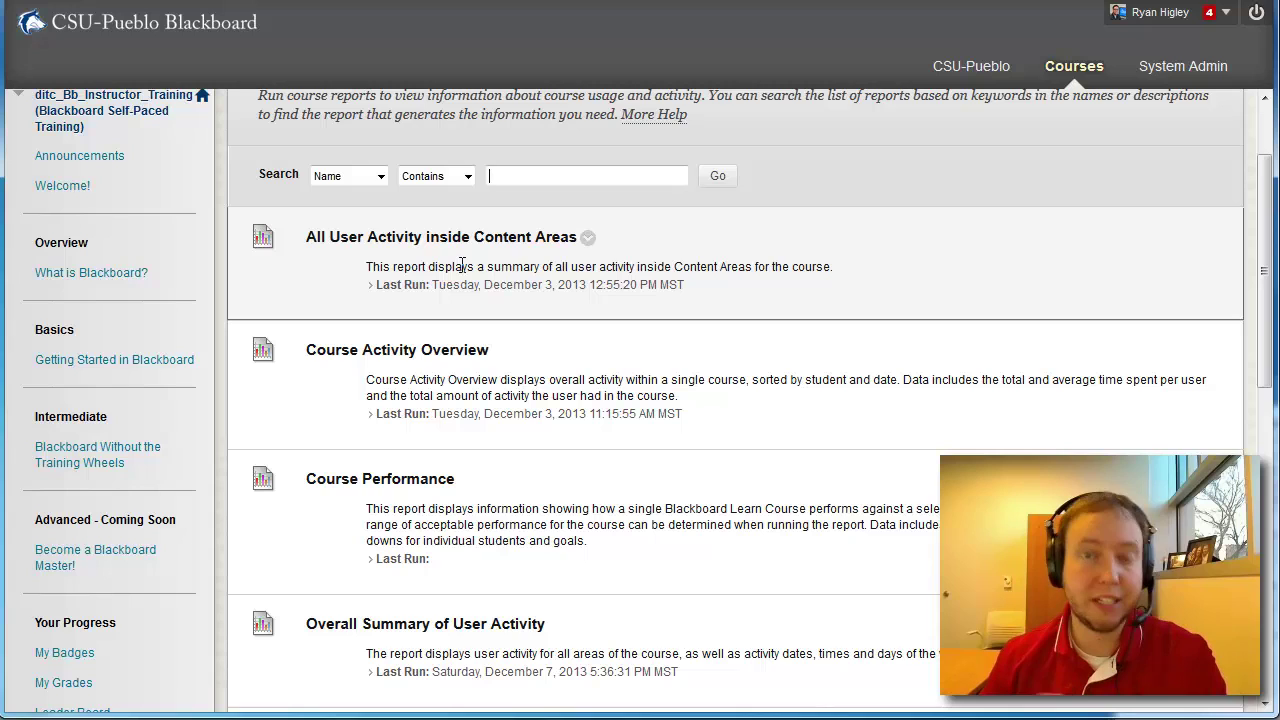
left_click(588, 240)
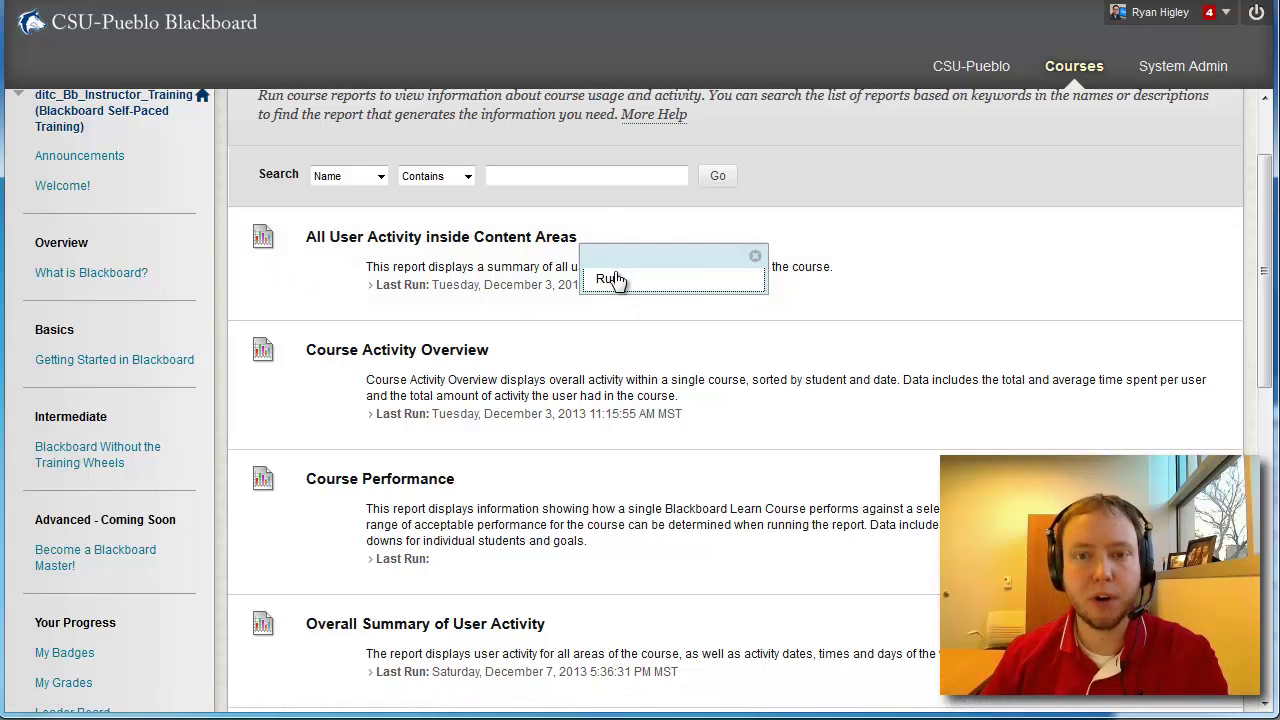
Choose Run for All User Activity inside Content Areas to reach its PDF run settings
left_click(612, 278)
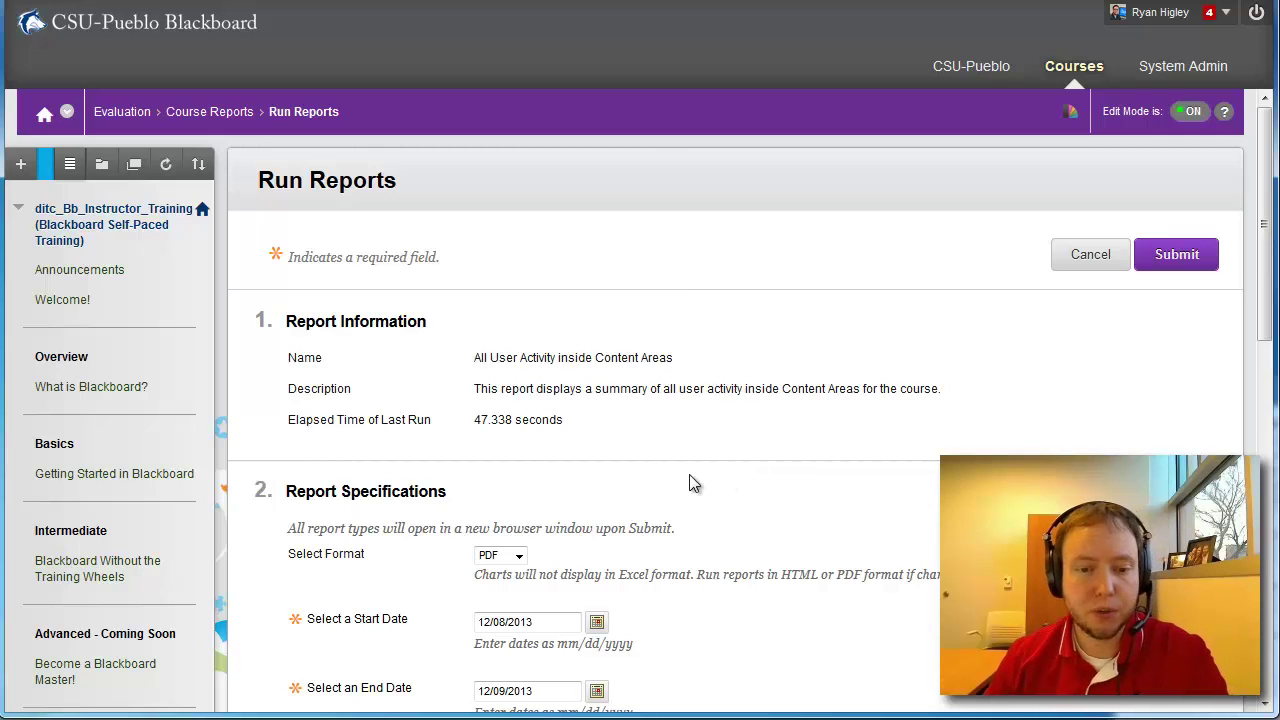
left_click(519, 557)
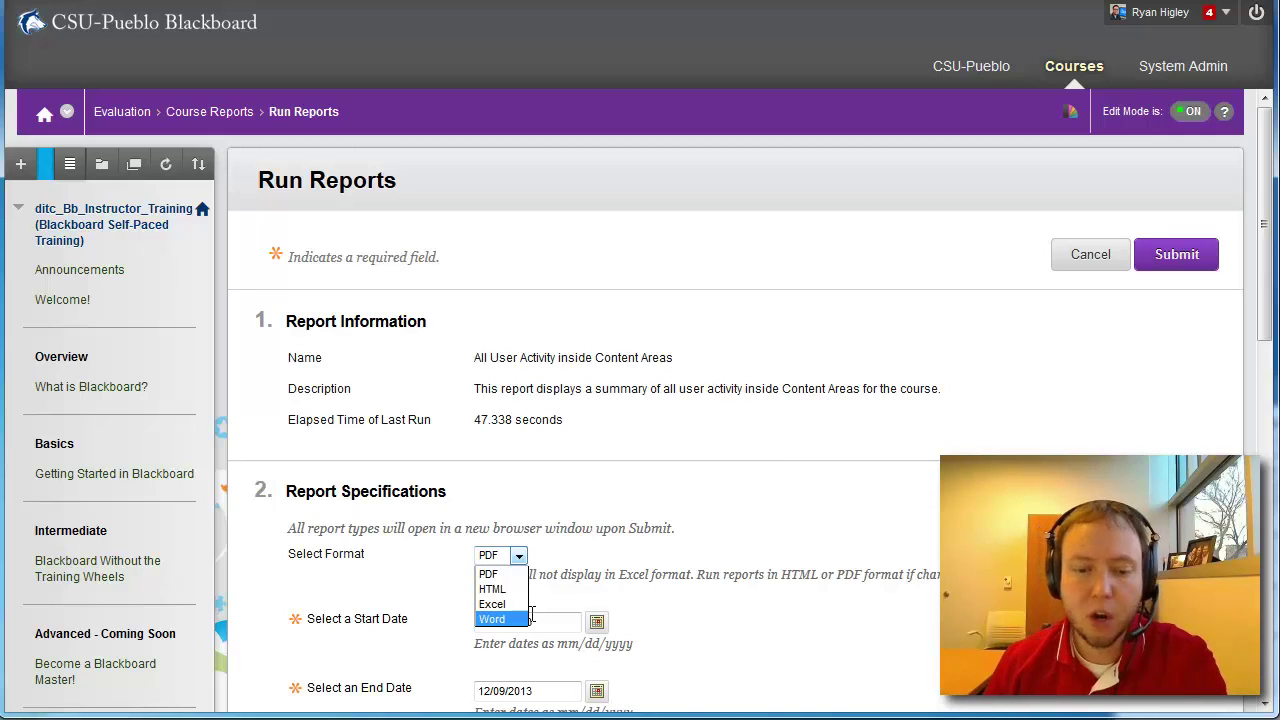
left_click(615, 590)
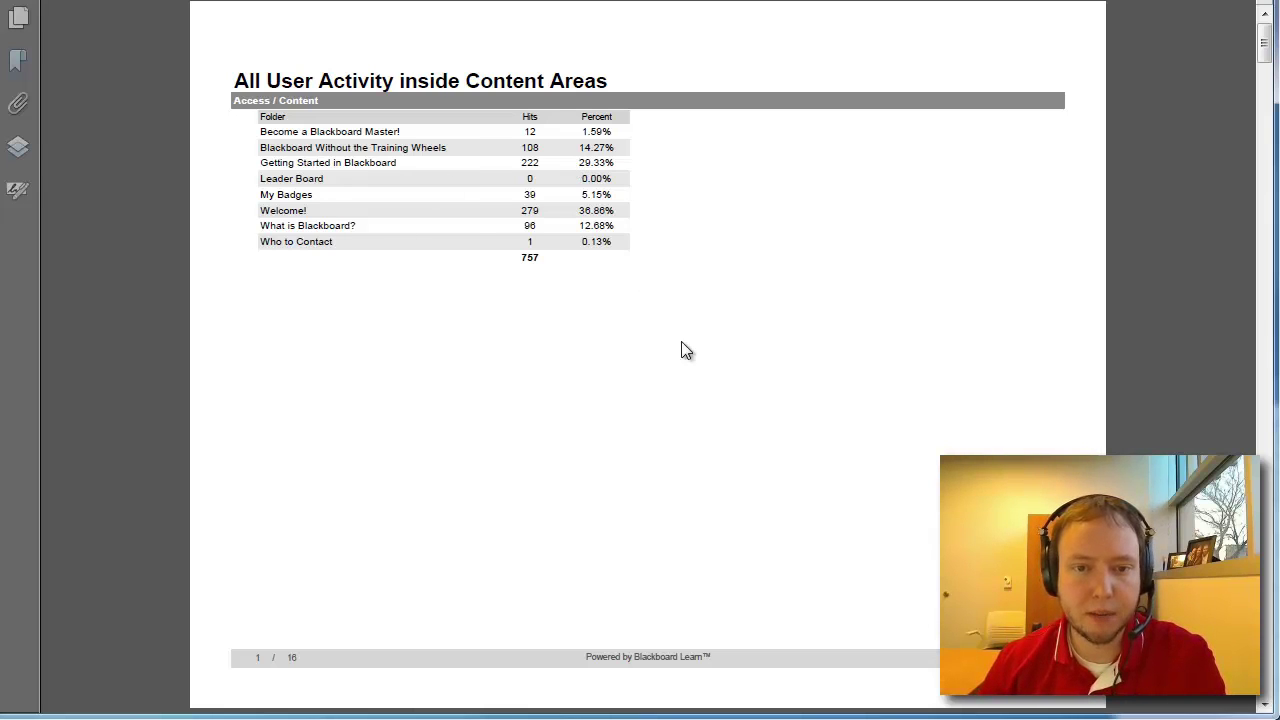
Scroll past the per-user folder table, briefly selecting the 306-hit row, to page 4's Access / Date chart
scroll(680, 350, "down", 3)
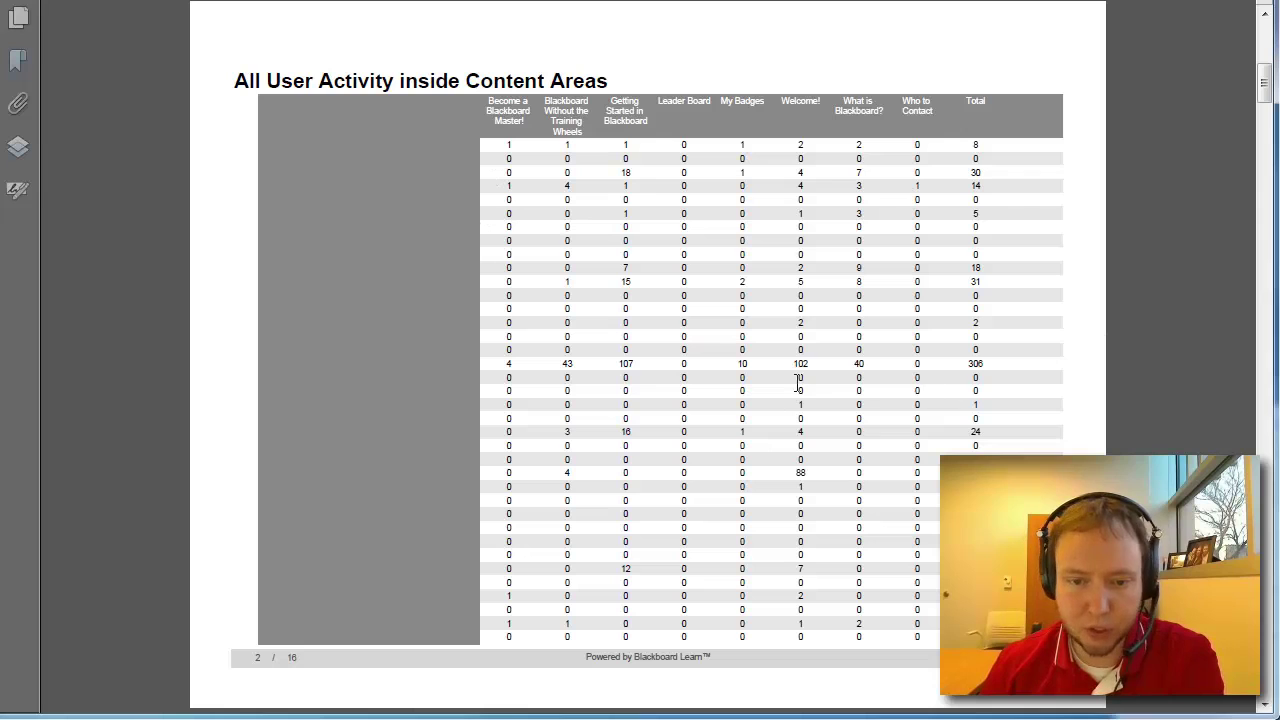
left_click_drag(490, 366, 977, 355)
left_click(977, 355)
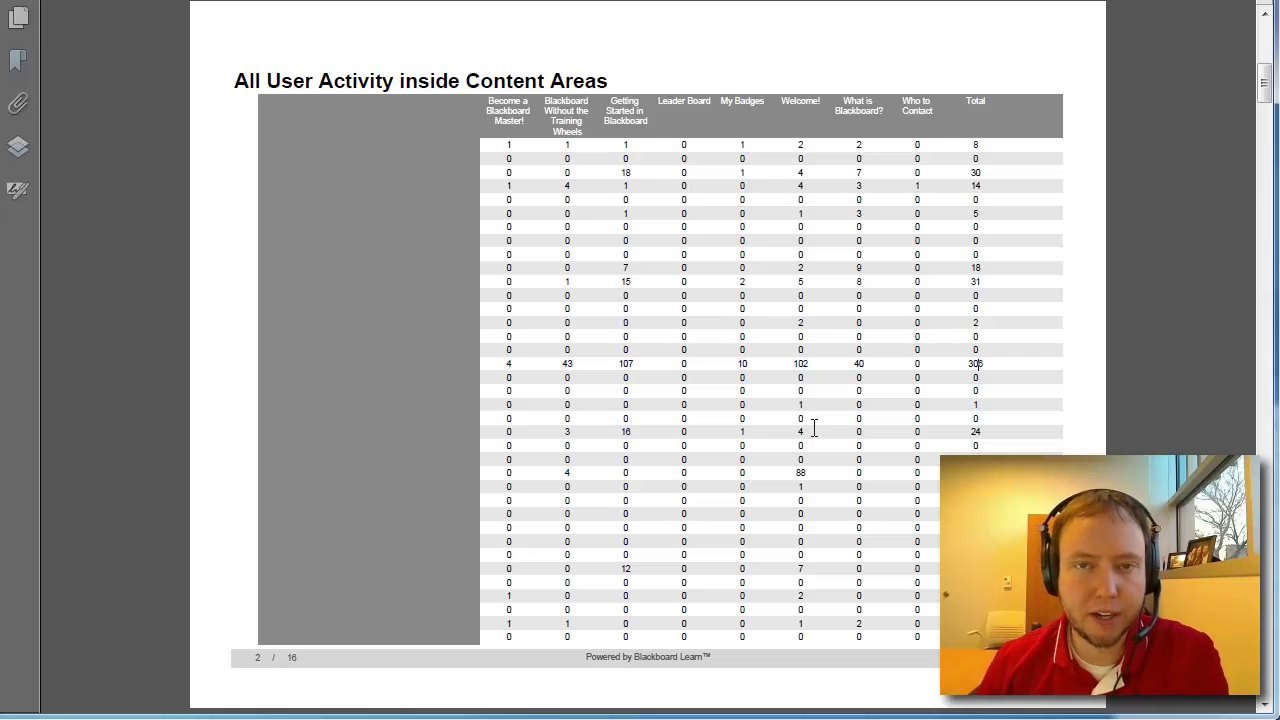
scroll(813, 428, "down", 4)
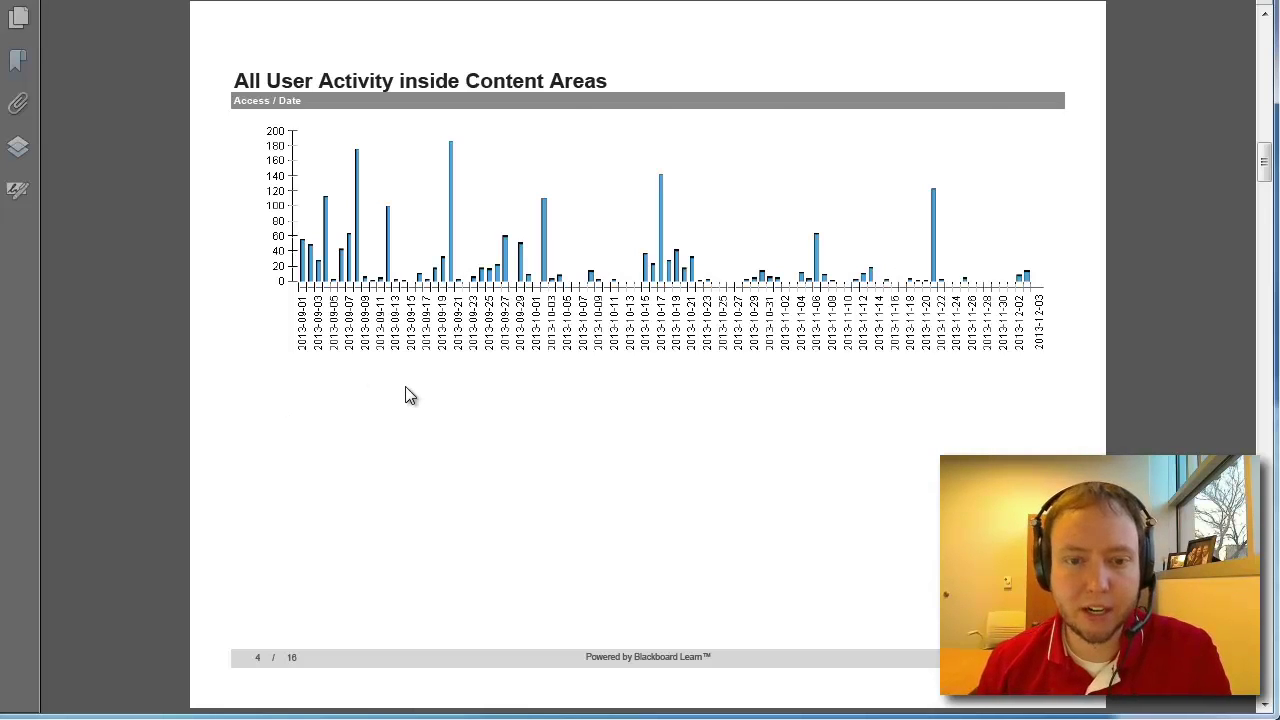
Scroll to page 5's September 2013 day-by-day content-area hit table
scroll(405, 386, "down", 3)
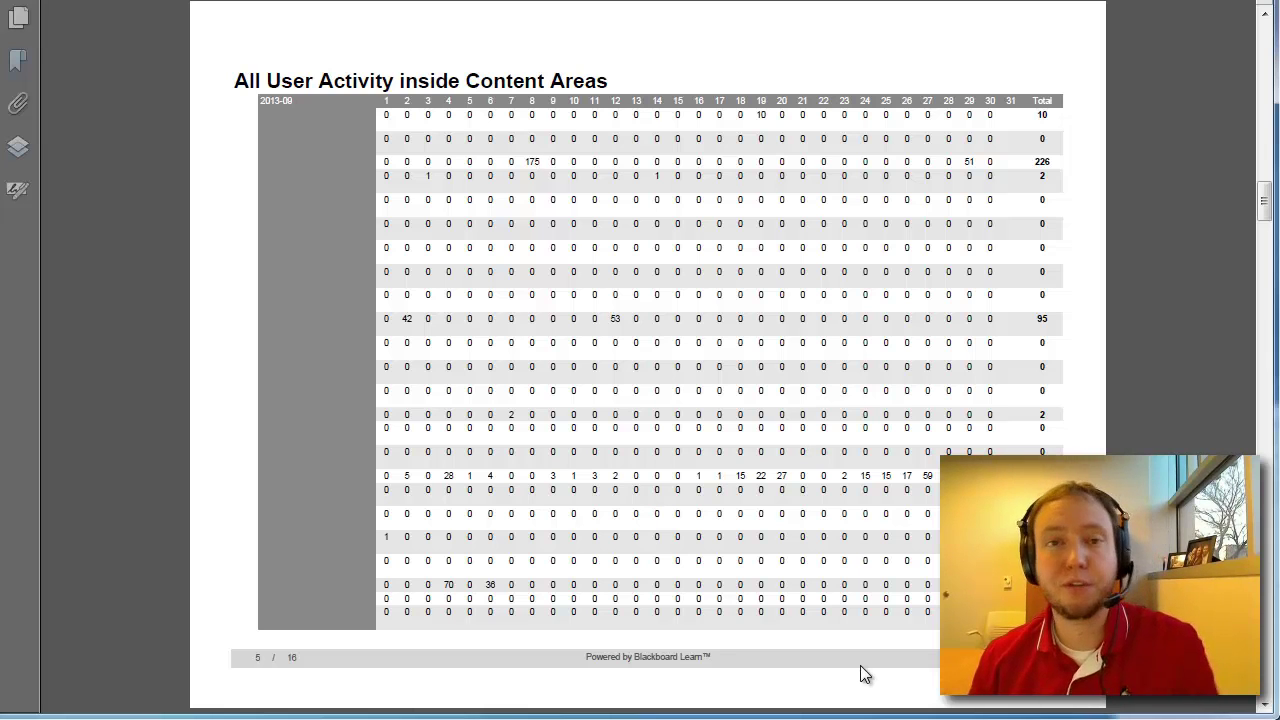
Scroll through the monthly tables to page 16's December 2013 table, then close the PDF
scroll(860, 672, "down", 2)
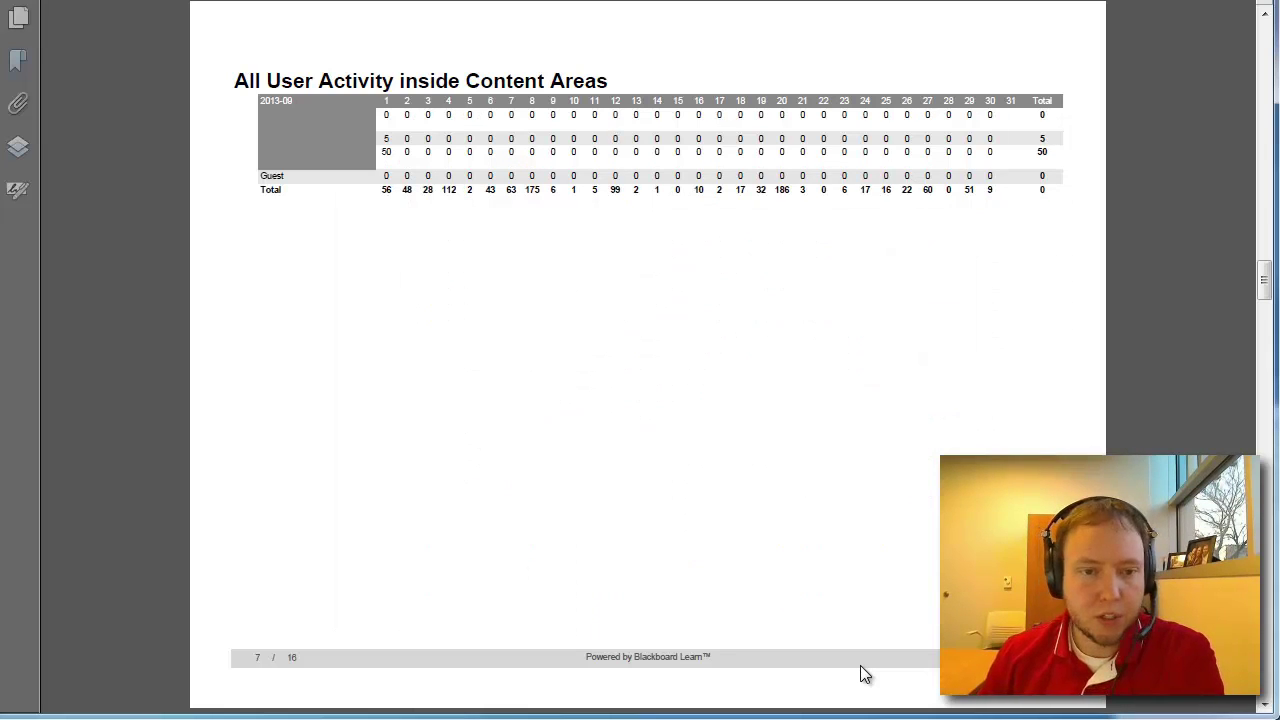
scroll(863, 675, "down", 1)
scroll(864, 675, "down", 5)
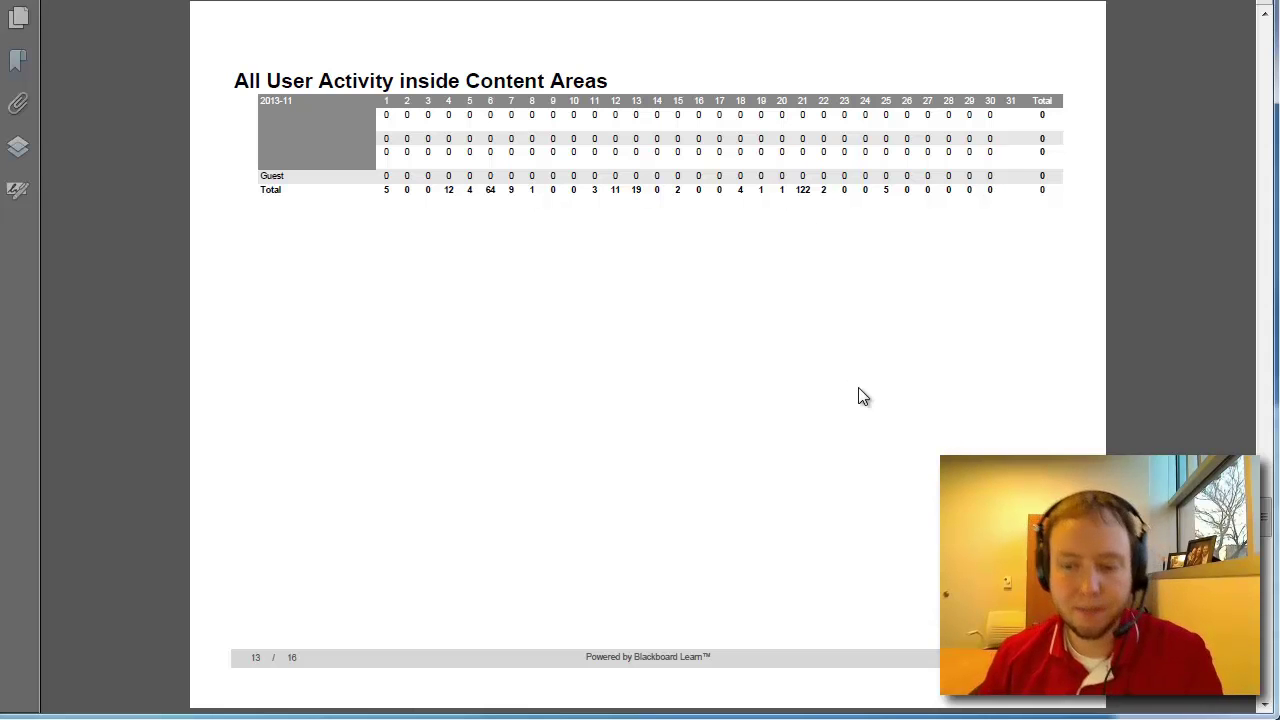
scroll(858, 390, "down", 3)
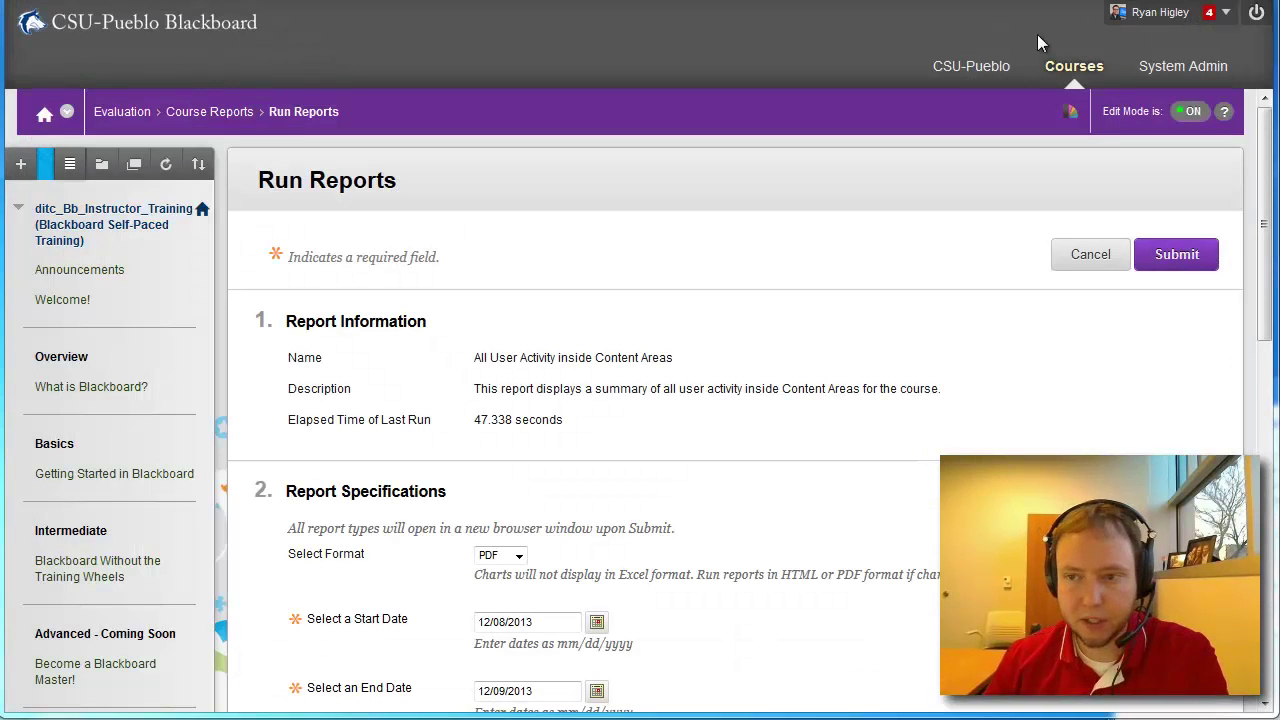
Cancel the All User Activity inside Content Areas run, returning to Course Reports
left_click(1091, 265)
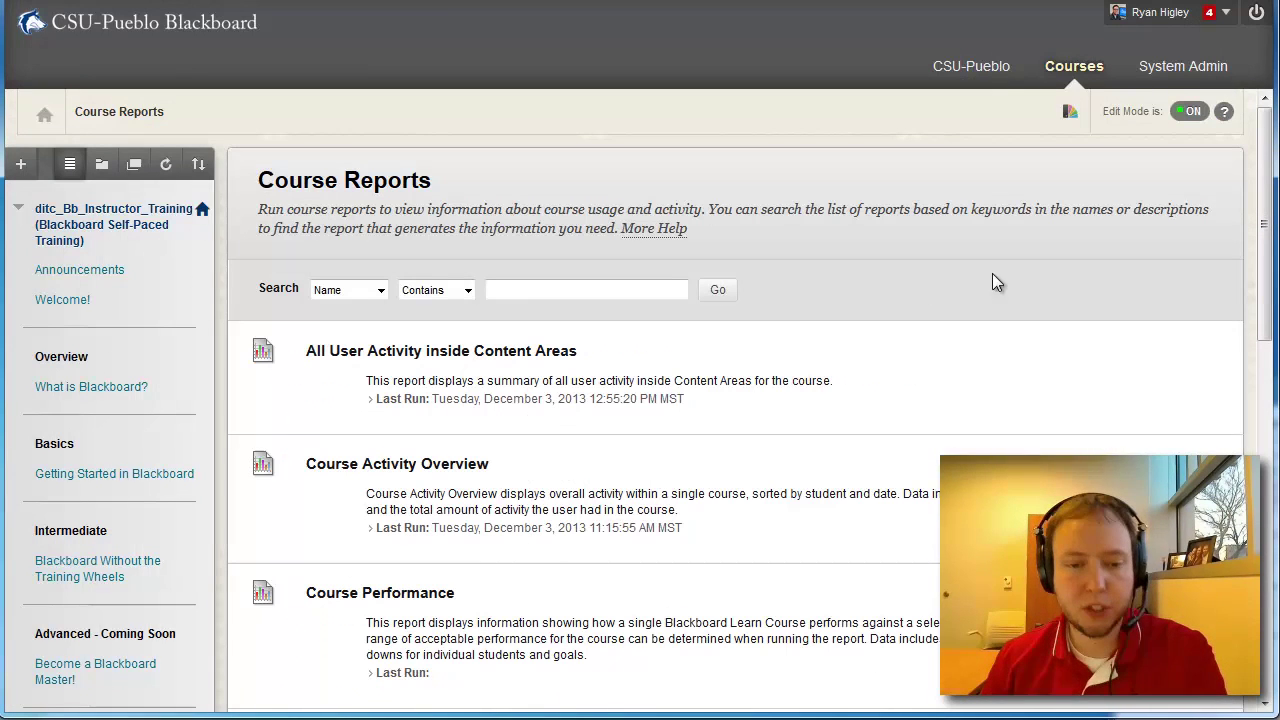
mouse_move(349, 471)
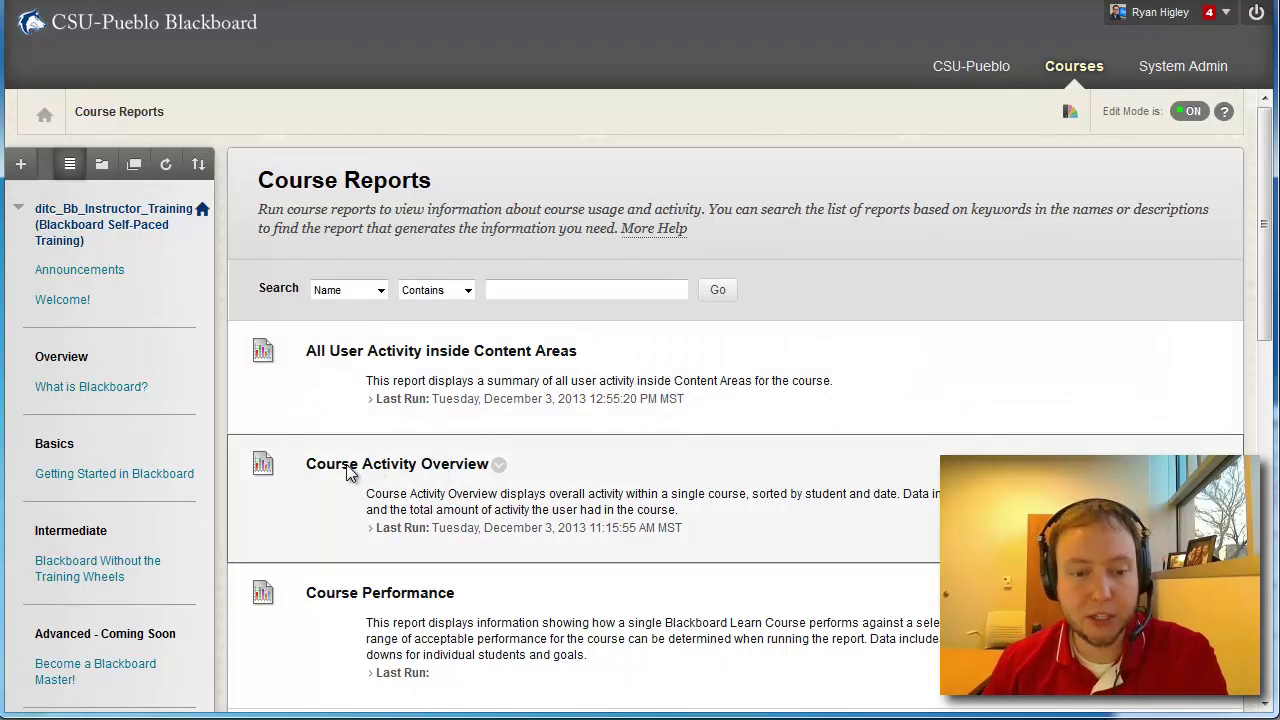
Run Course Activity Overview for 09/01/2013–12/03/2013 and scroll its PDF listing 49 students
left_click(499, 466)
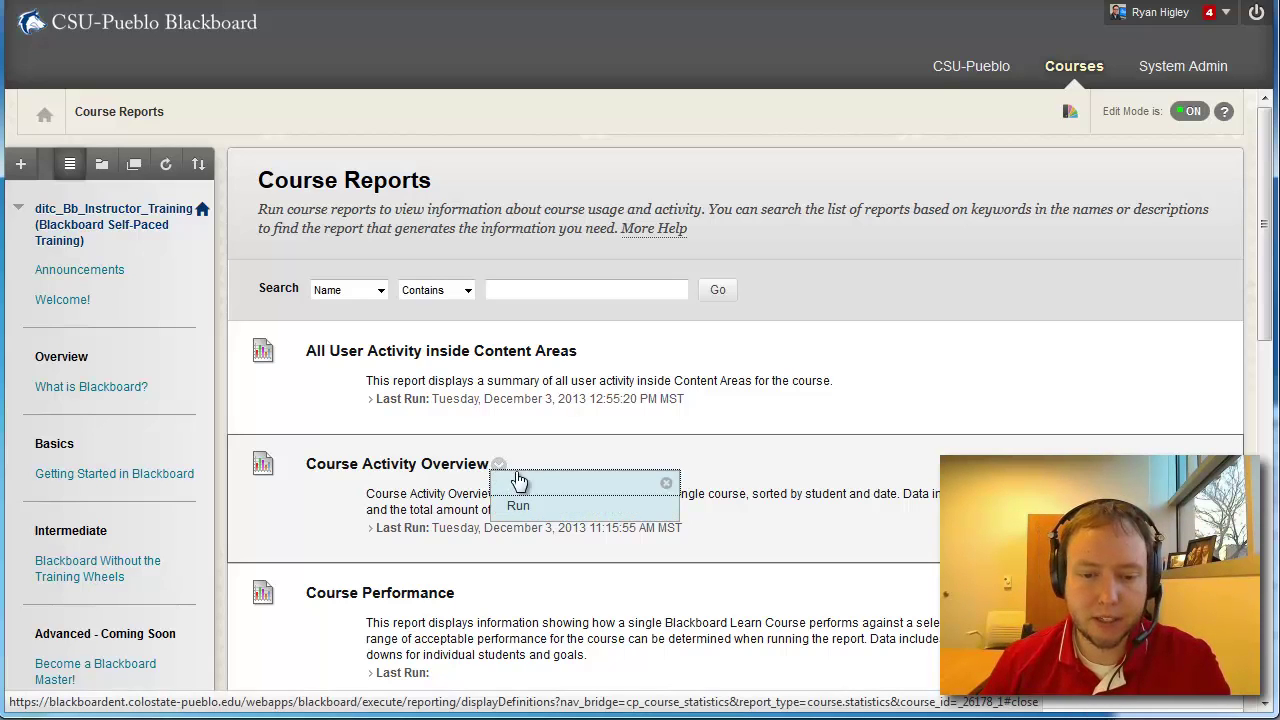
left_click(530, 509)
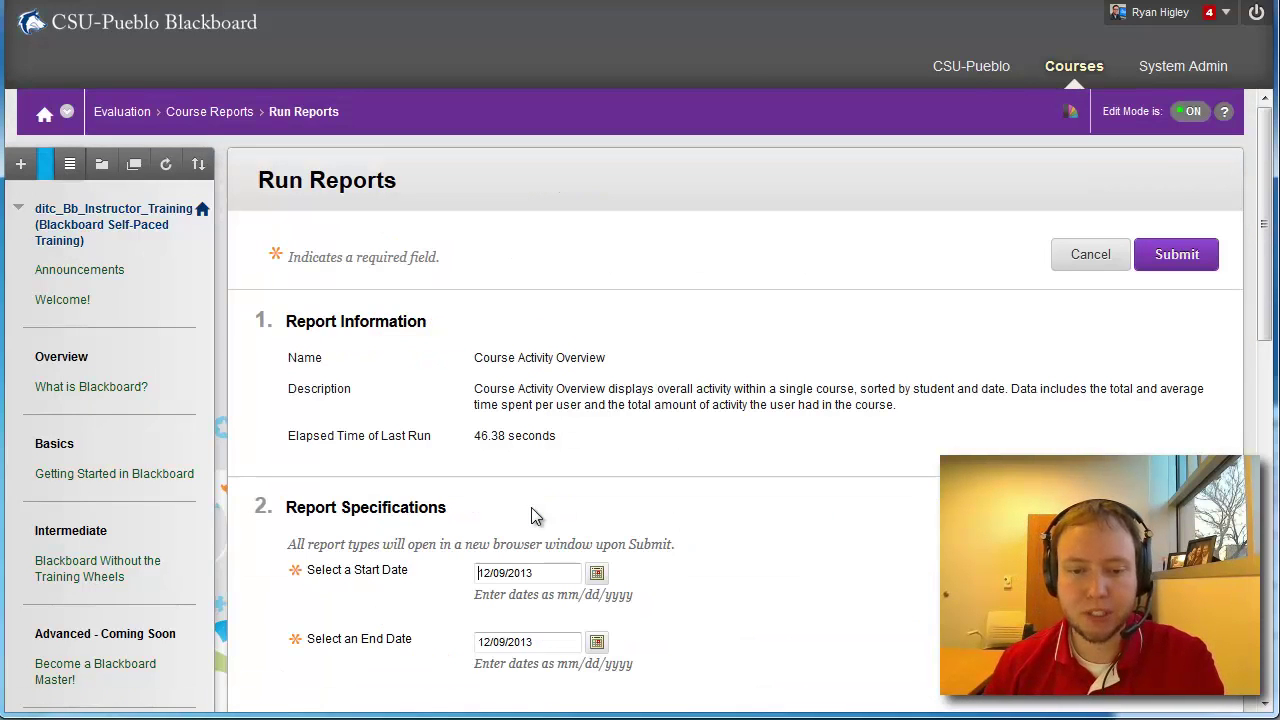
scroll(531, 507, "down", 2)
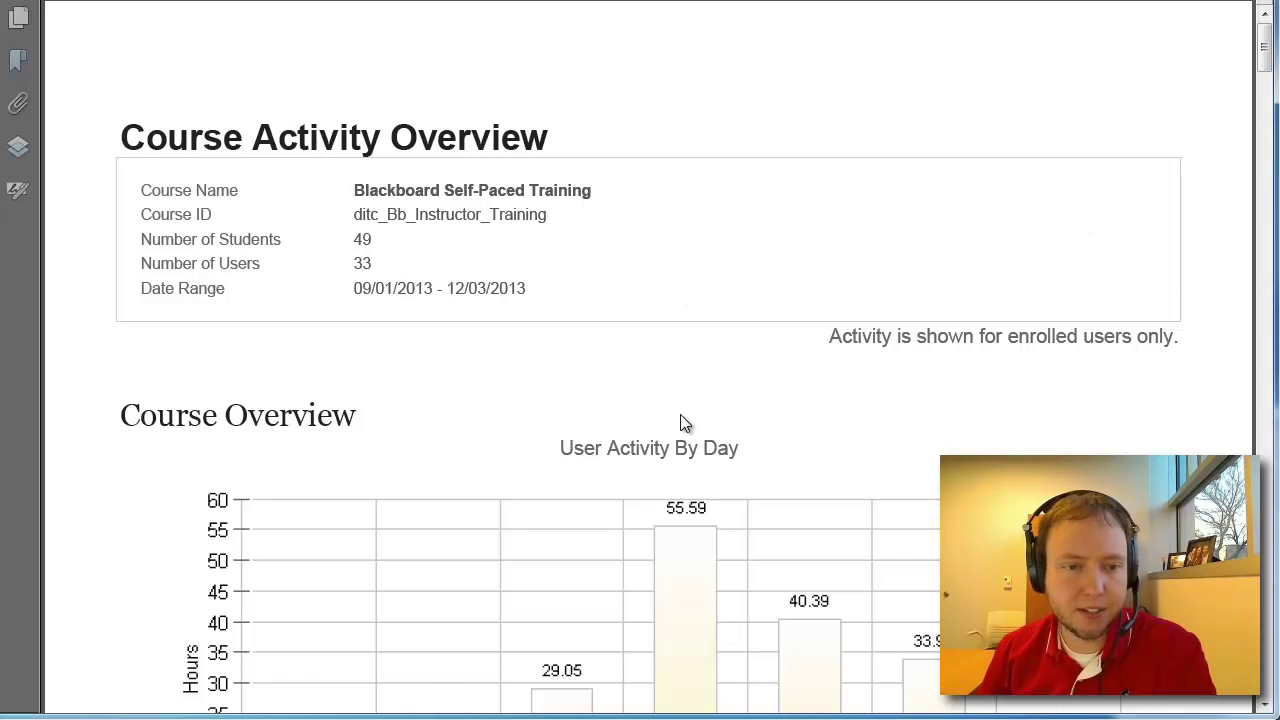
Scroll the PDF down past the User Activity By Day chart totalling 194.95 course hours
scroll(686, 423, "down", 1)
scroll(897, 400, "down", 1)
scroll(897, 400, "down", 4)
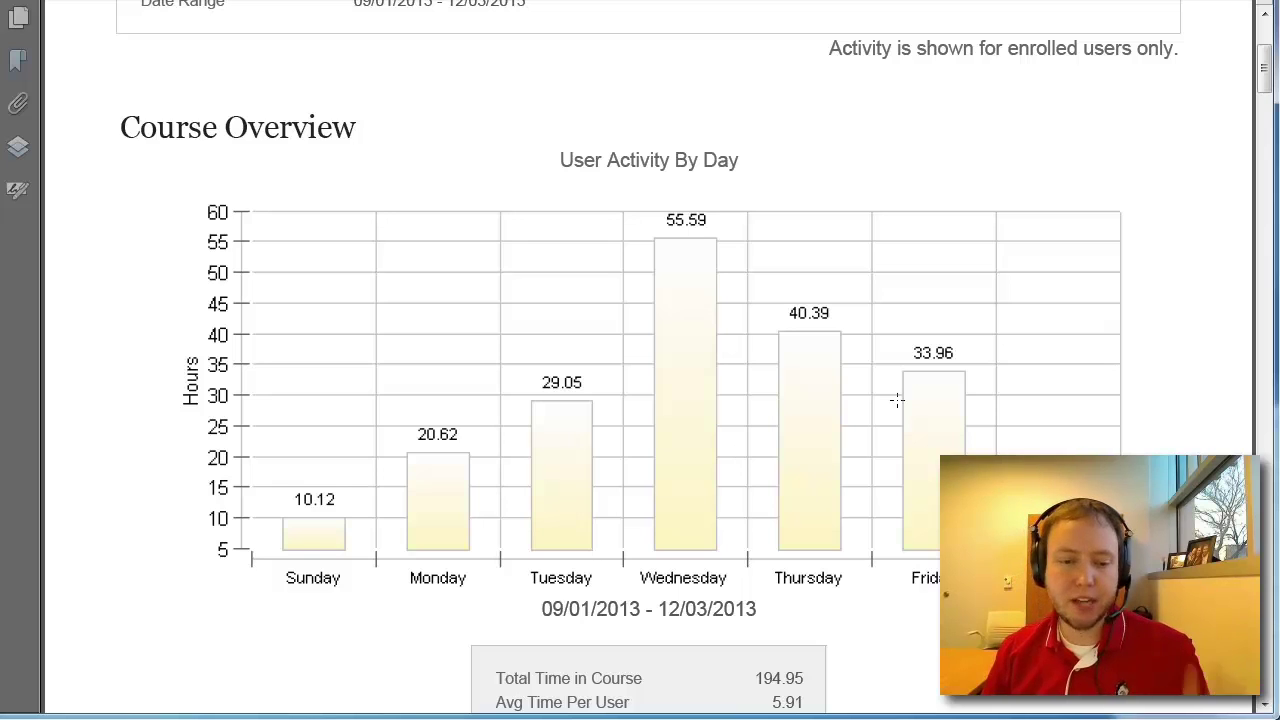
scroll(897, 400, "down", 1)
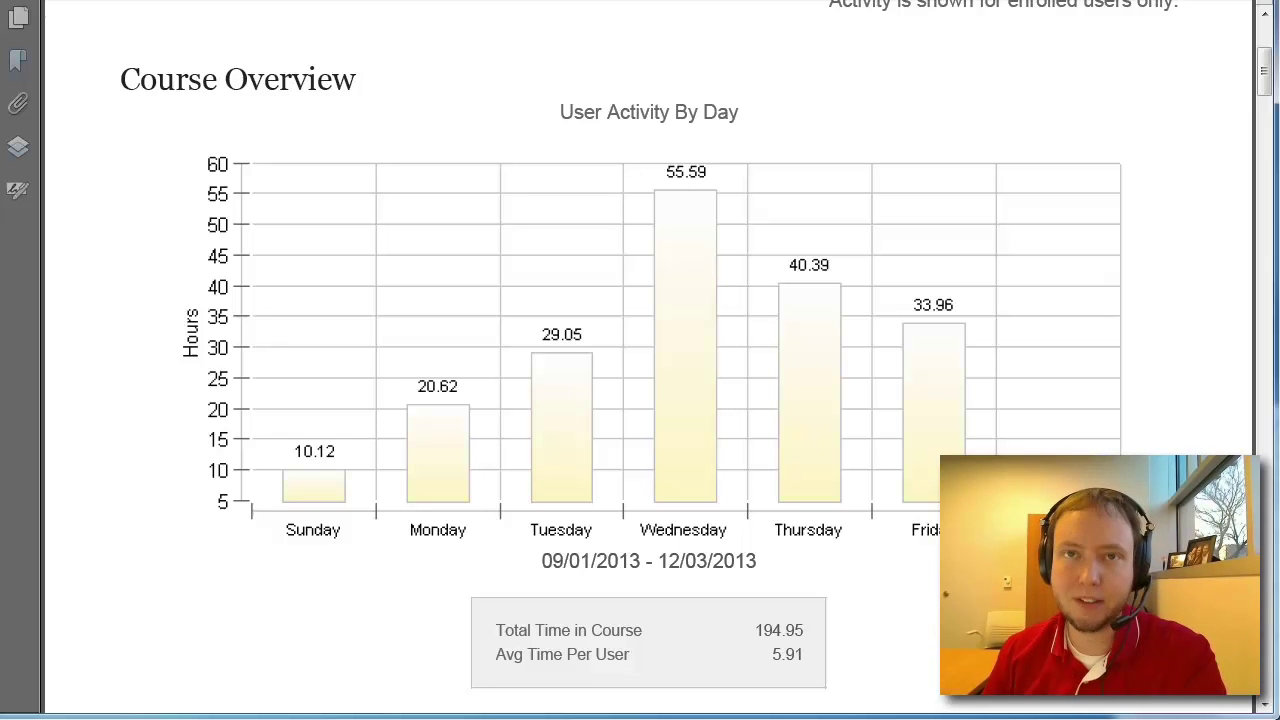
scroll(710, 515, "down", 1)
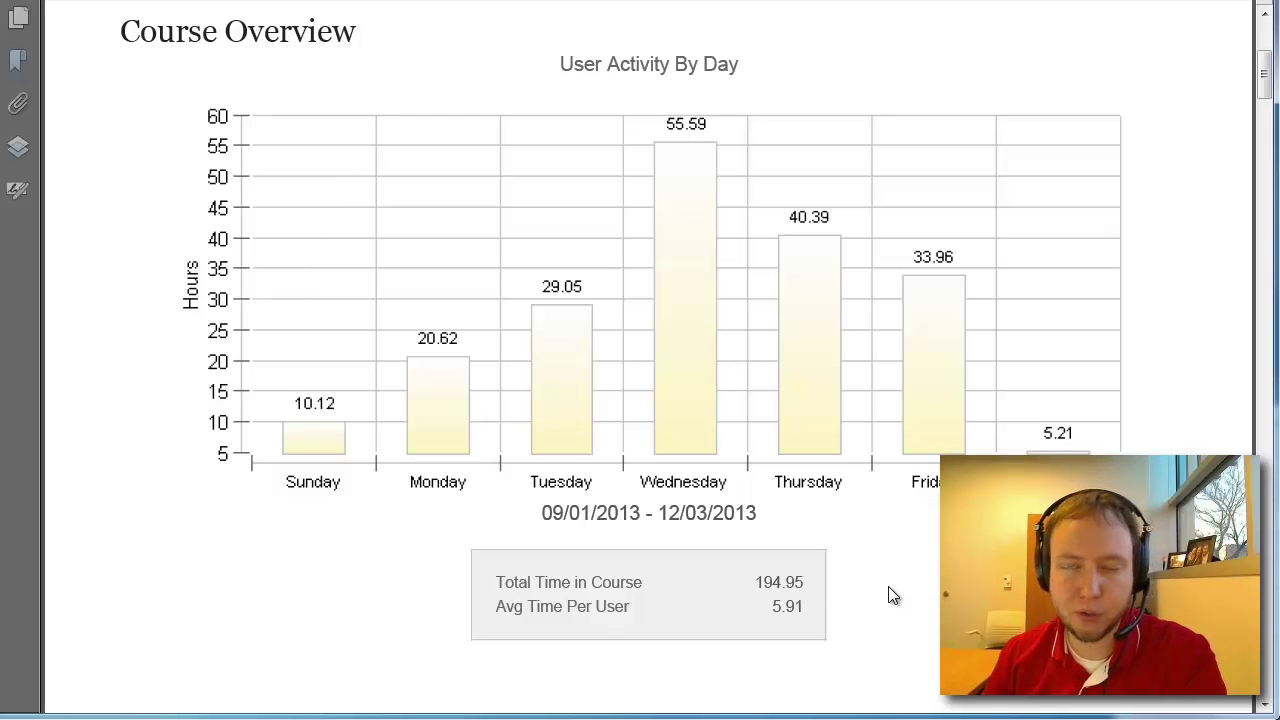
scroll(893, 595, "down", 2)
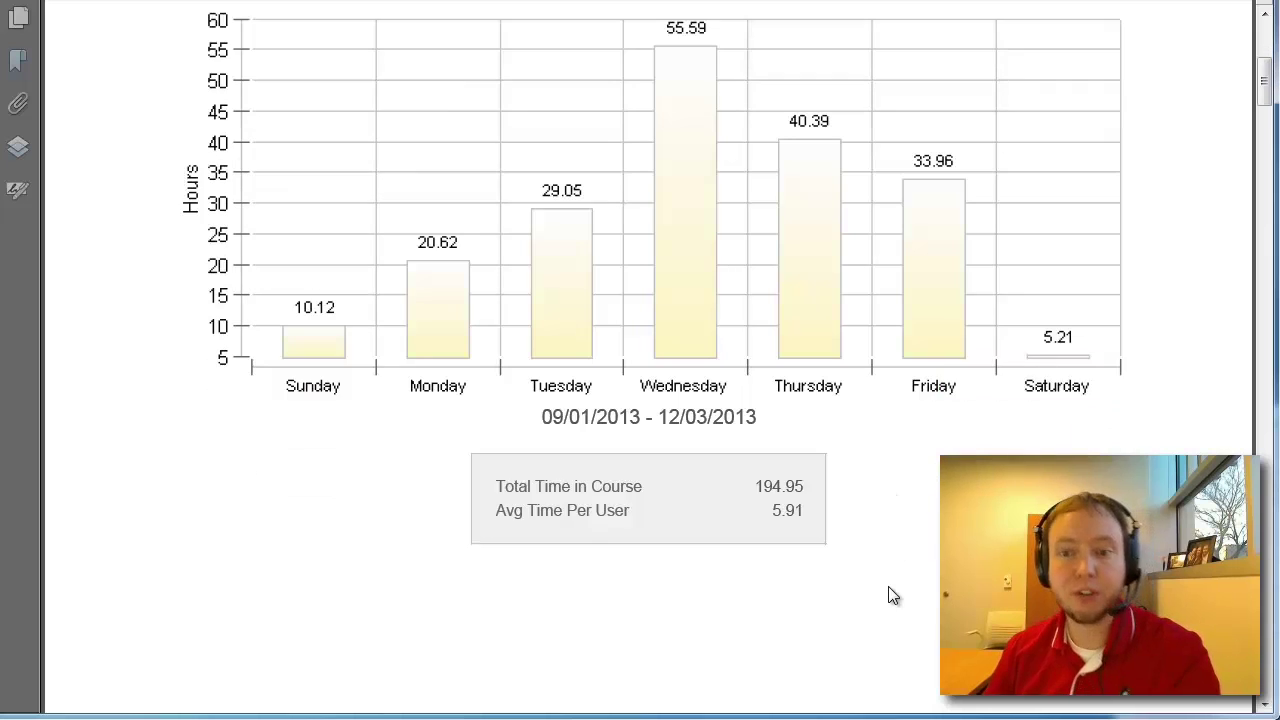
scroll(889, 588, "down", 15)
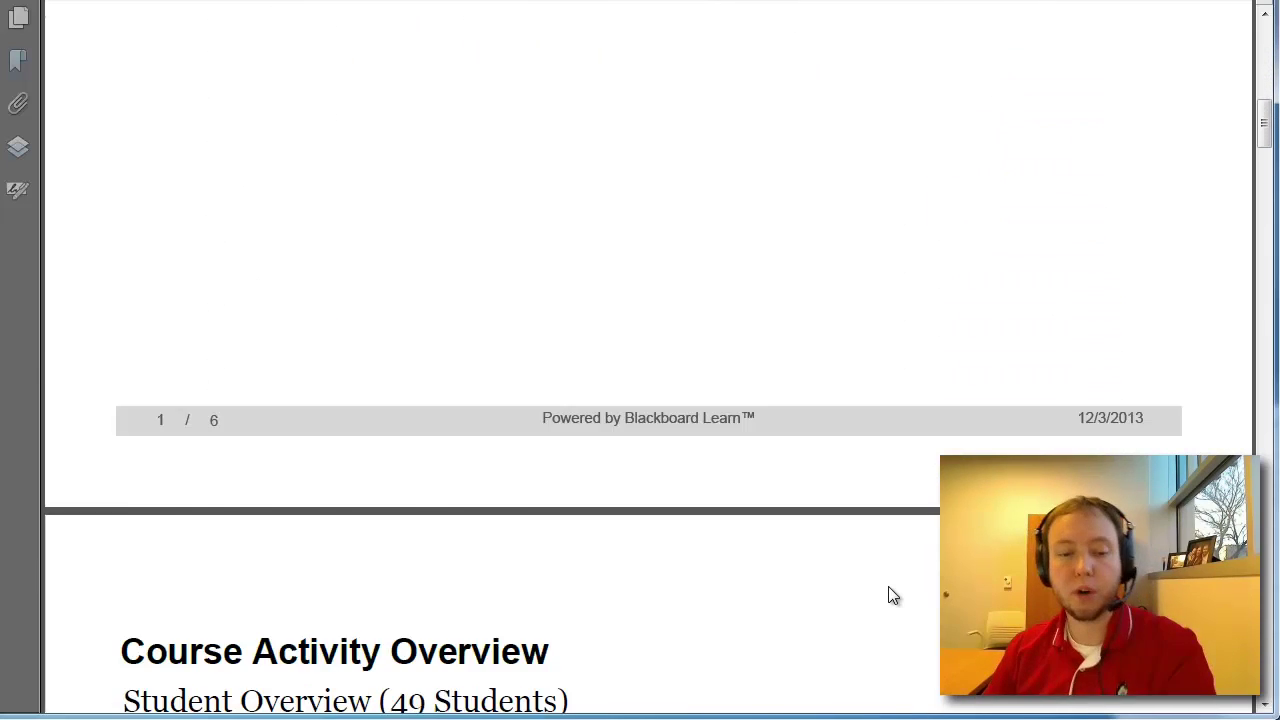
Page through the Student Overview hours-per-student charts to the final page (bars 10.52, 4.04, 0.77)
scroll(888, 586, "down", 9)
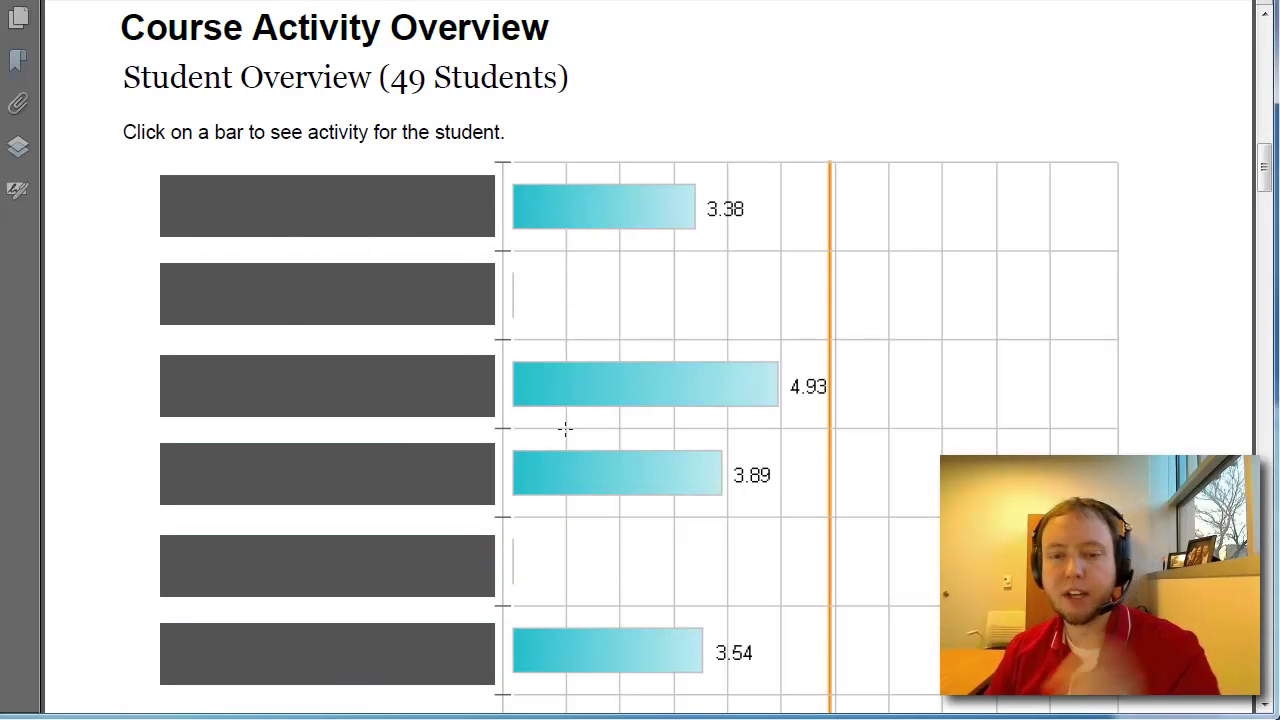
scroll(565, 429, "down", 2)
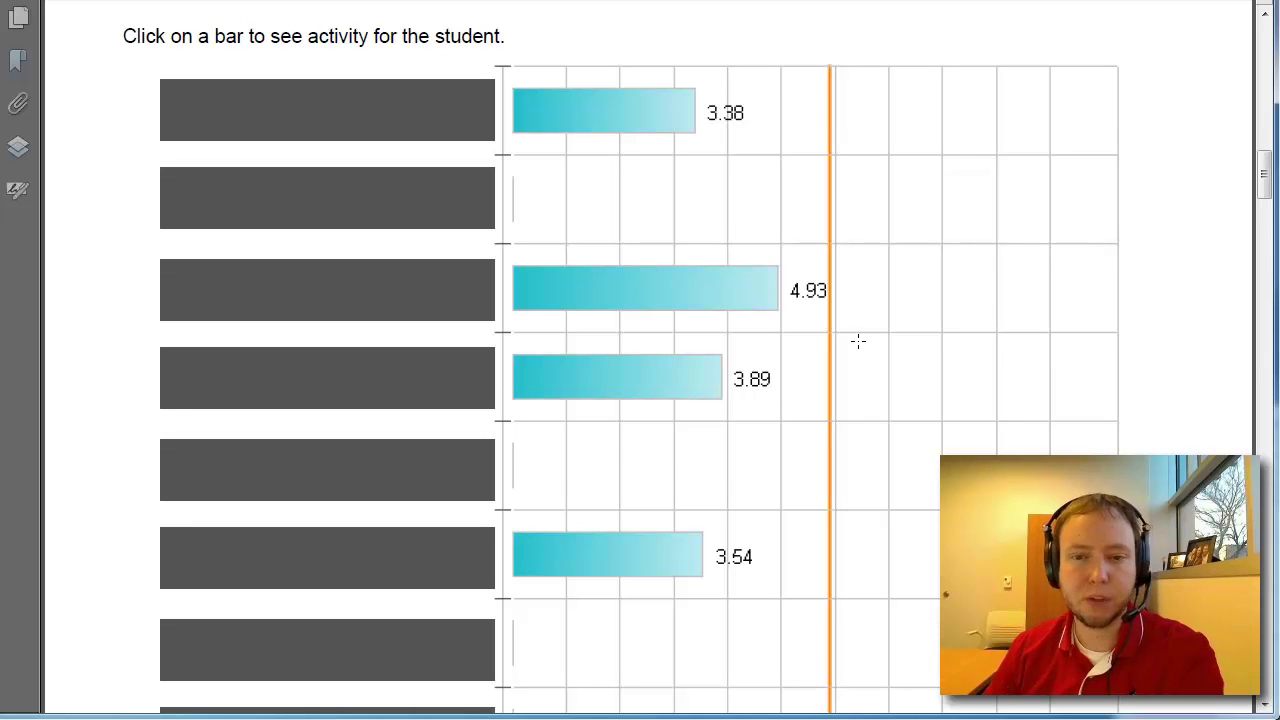
scroll(858, 341, "down", 5)
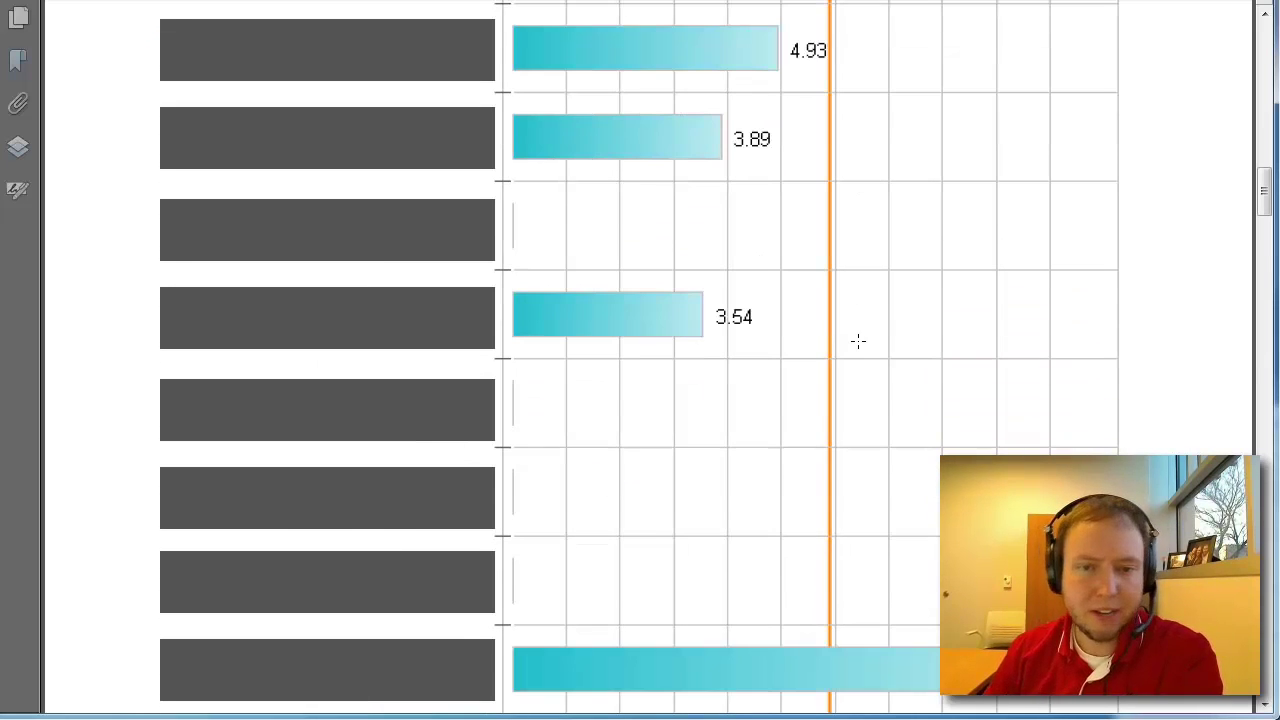
scroll(484, 176, "up", 3)
scroll(934, 297, "down", 8)
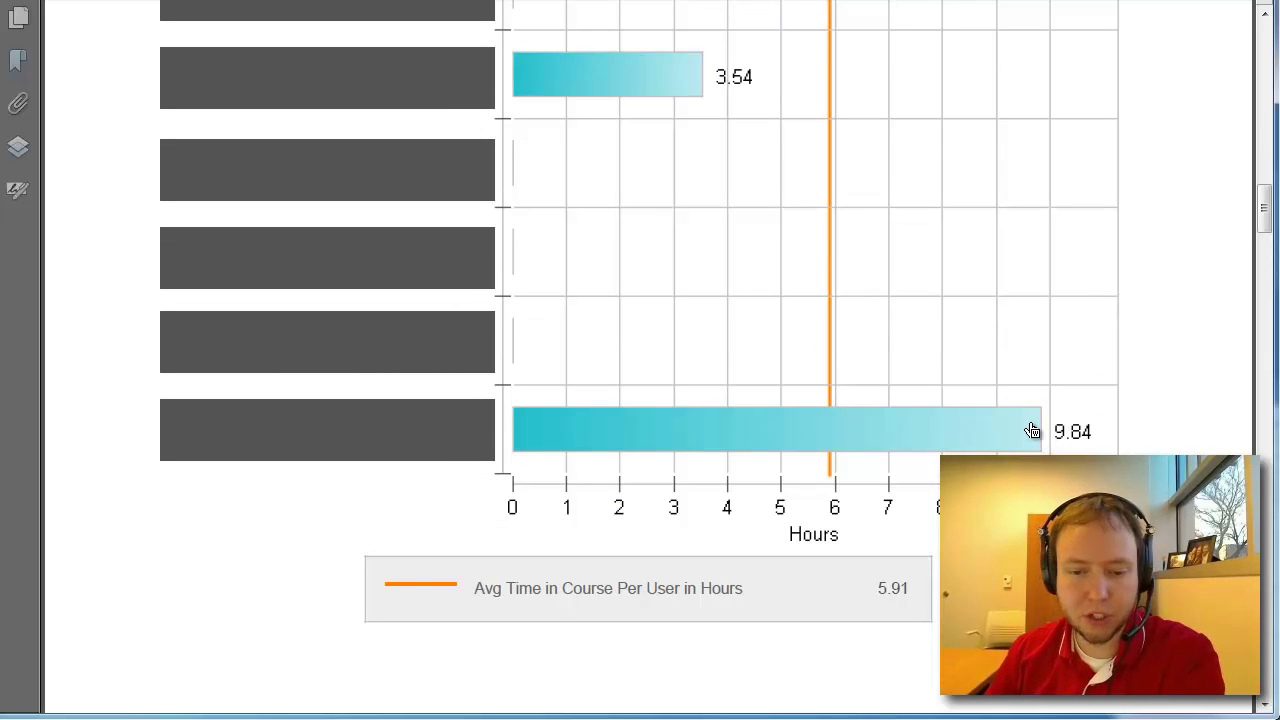
scroll(1032, 431, "down", 15)
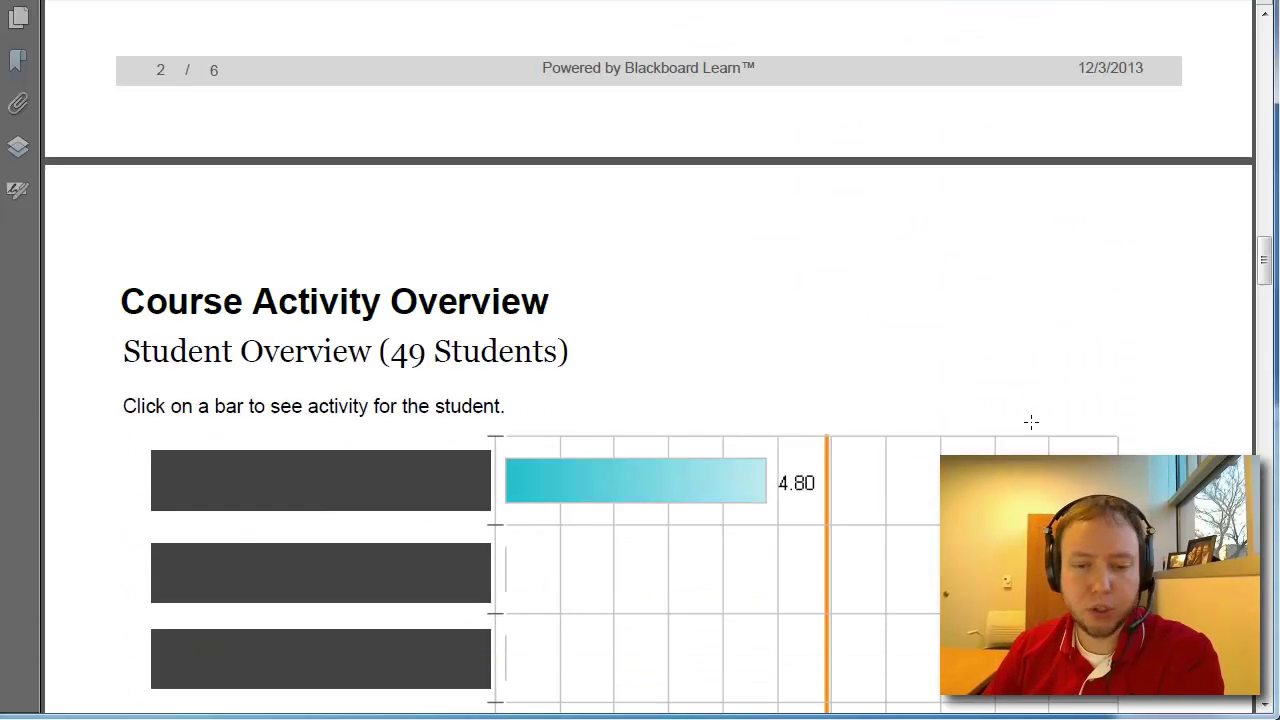
scroll(1180, 433, "down", 15)
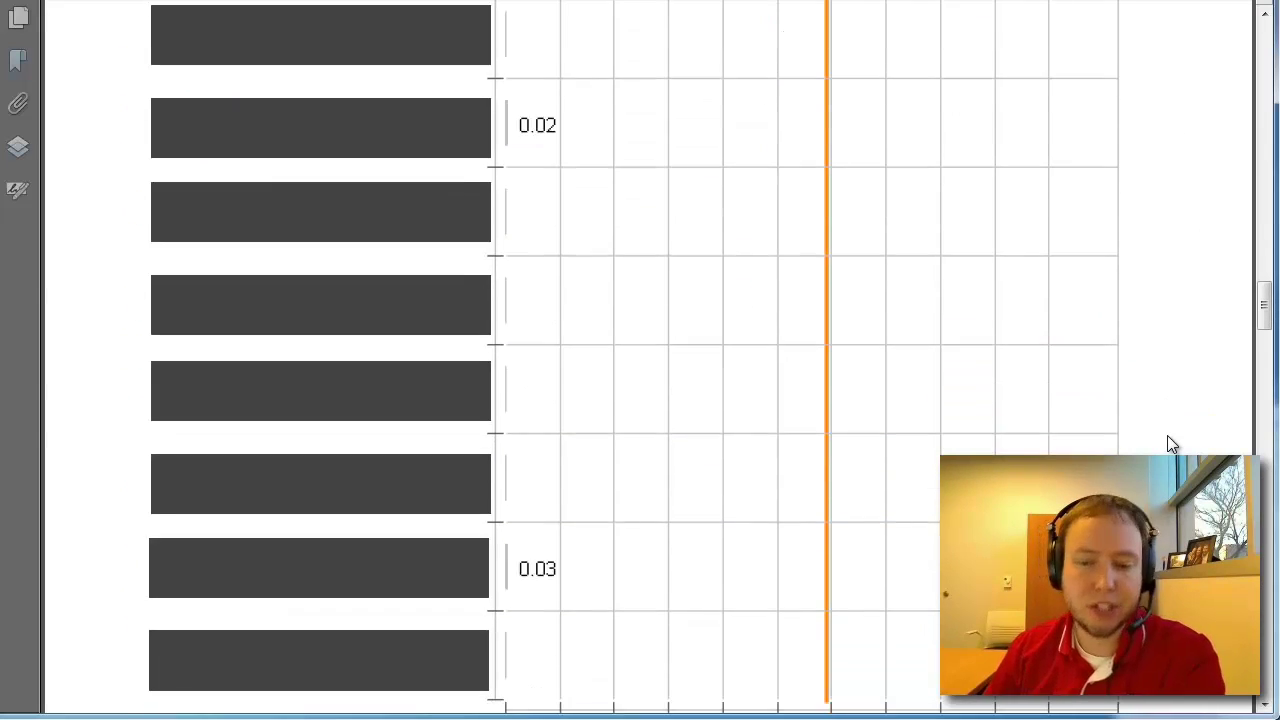
scroll(1167, 435, "down", 16)
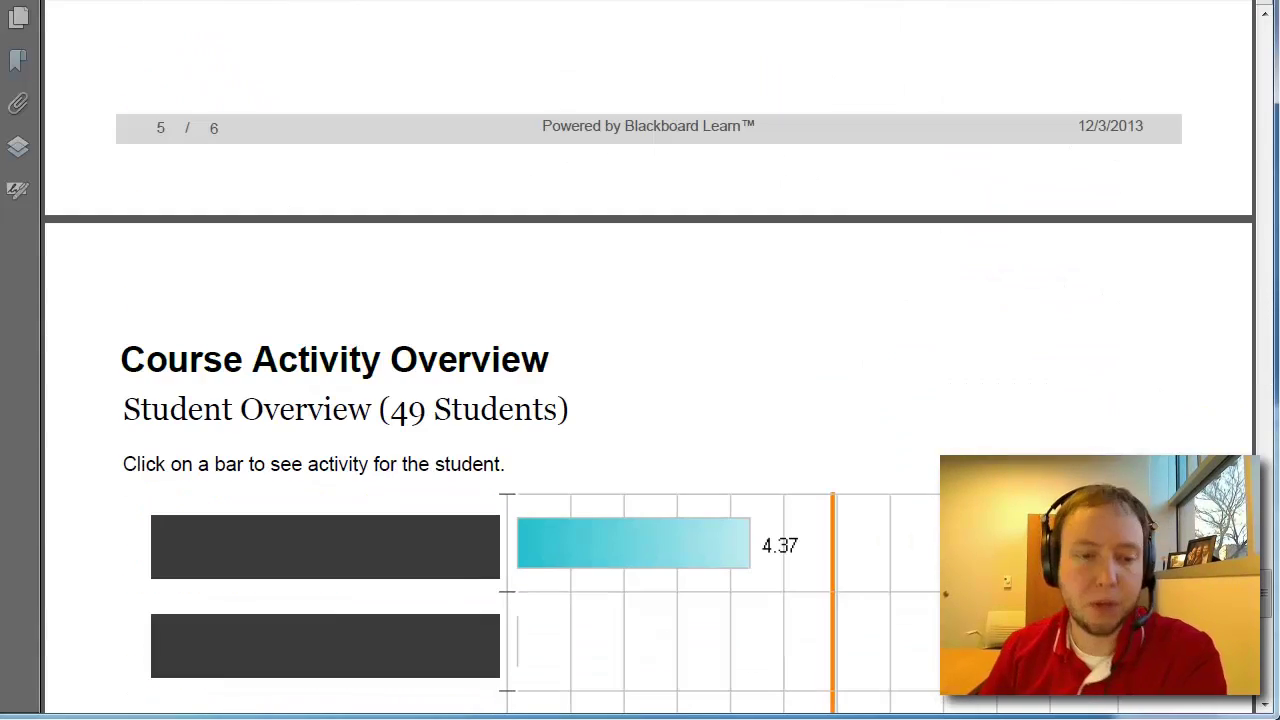
scroll(632, 385, "down", 5)
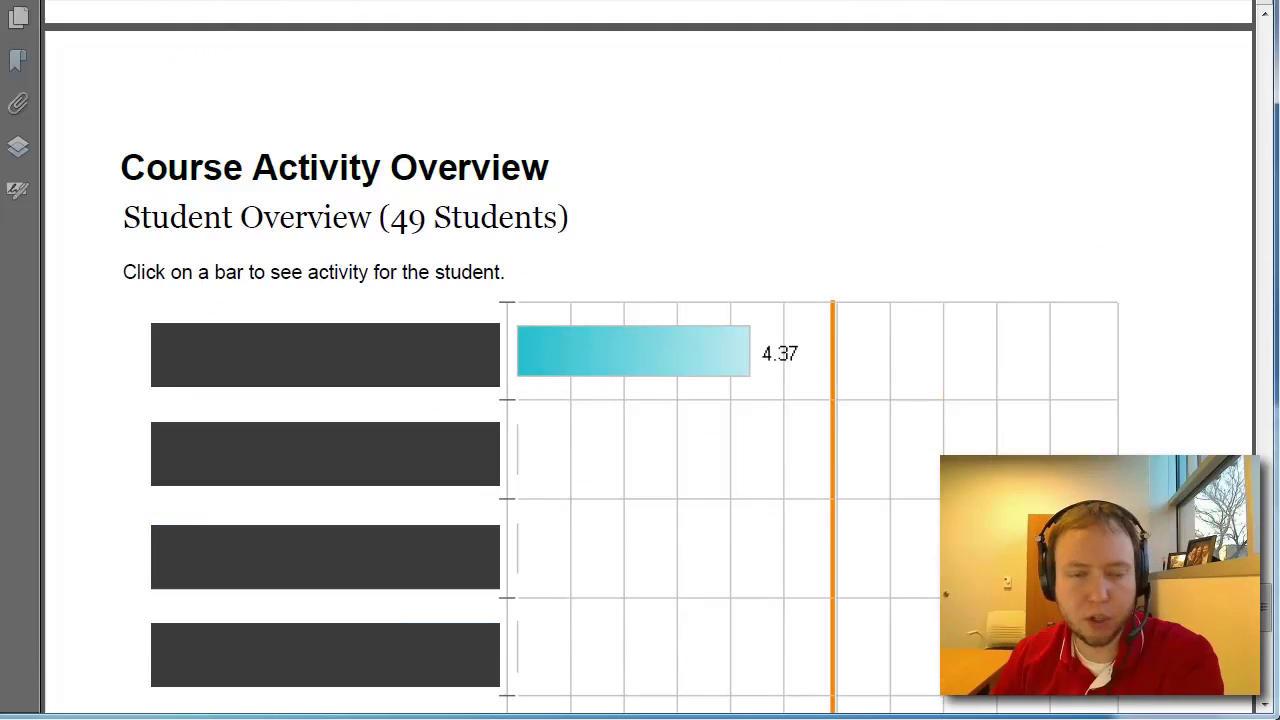
scroll(632, 385, "down", 5)
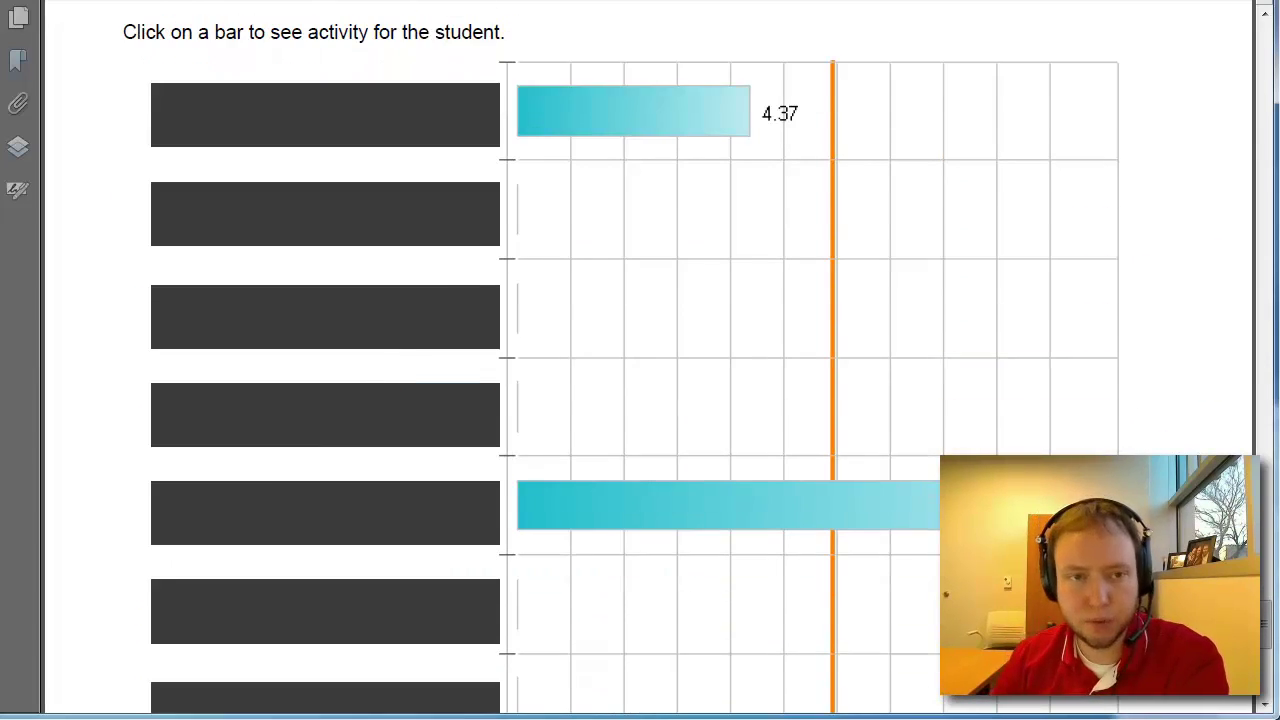
scroll(1162, 250, "down", 3)
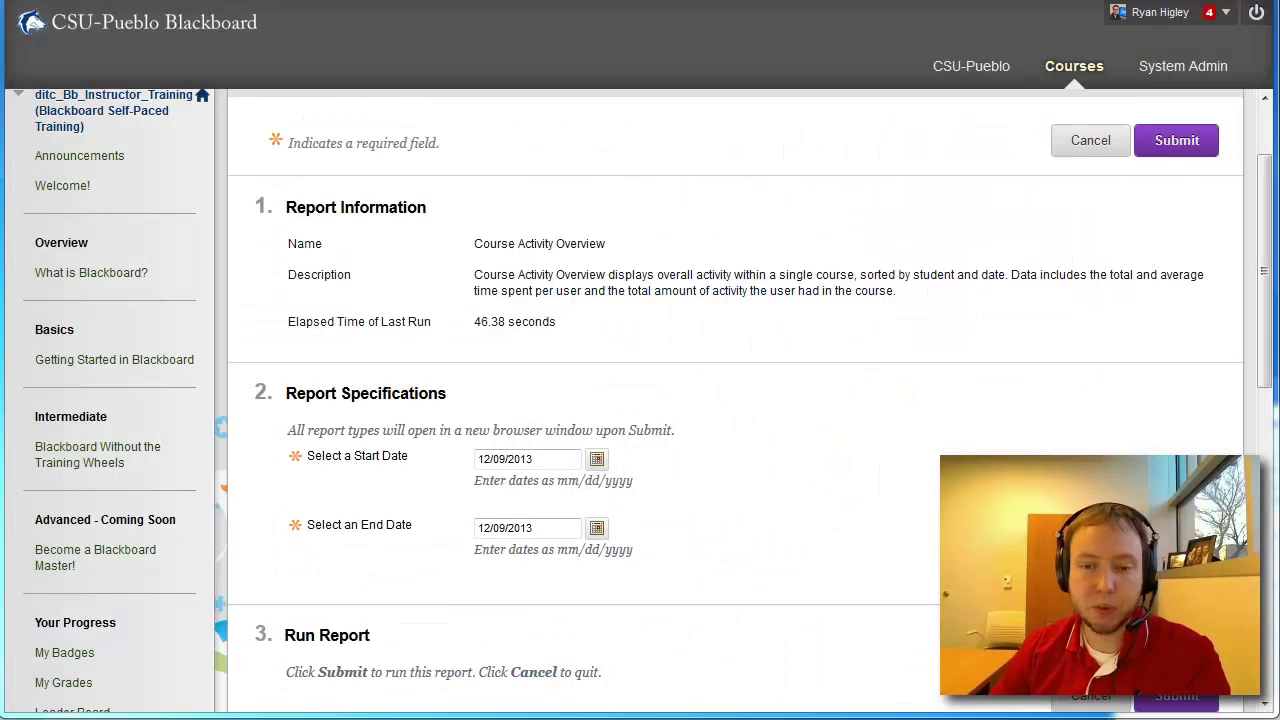
Cancel the report form, look over the Course Reports list, and open Course Activity Overview's options
left_click(1066, 142)
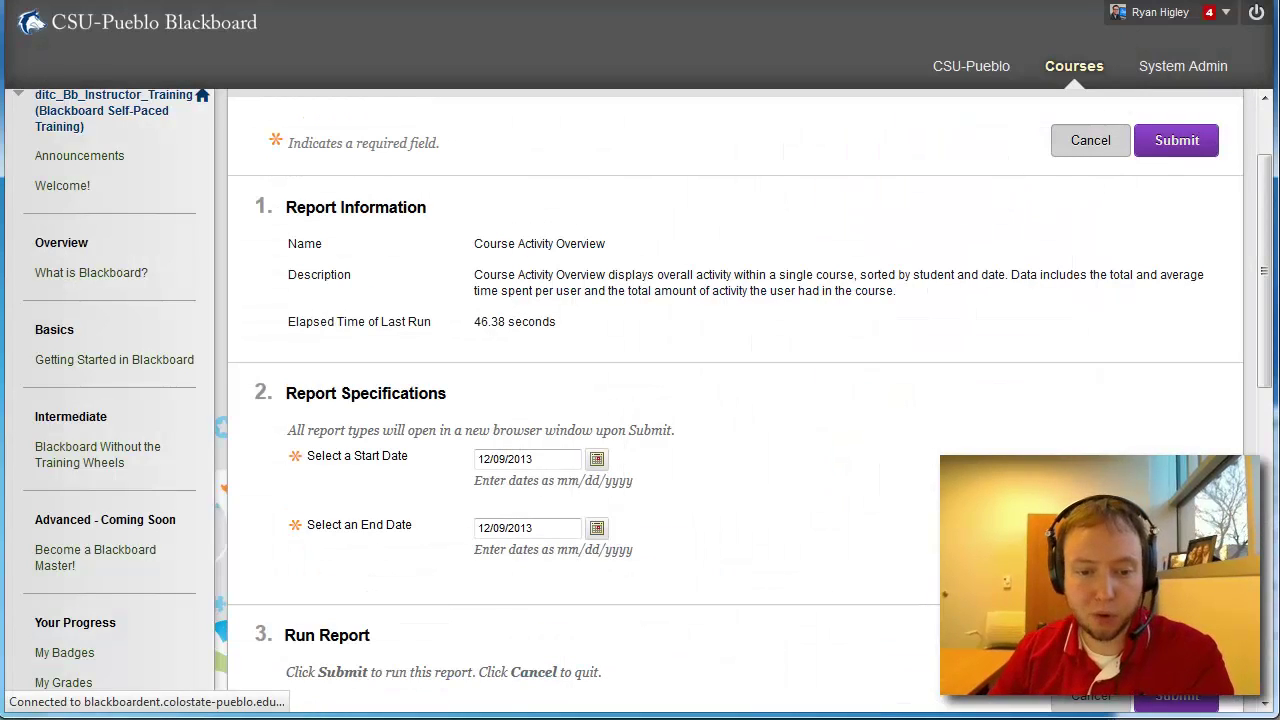
scroll(571, 513, "down", 3)
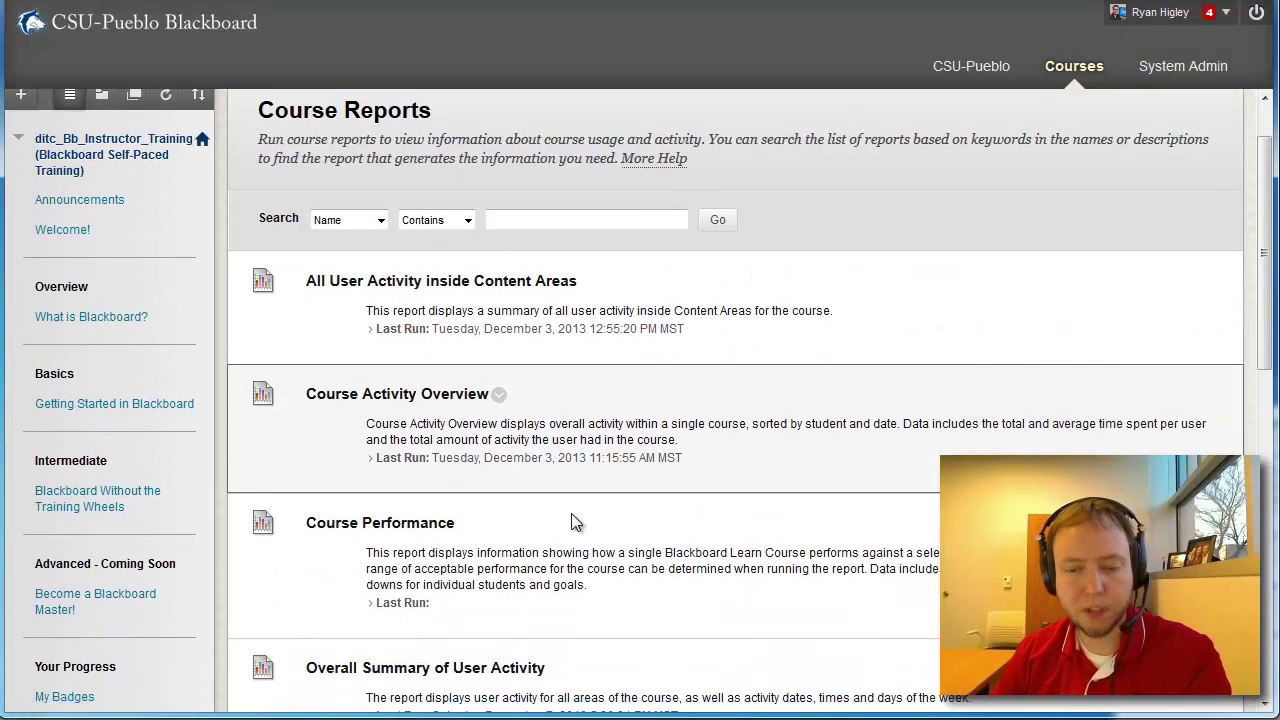
mouse_move(459, 371)
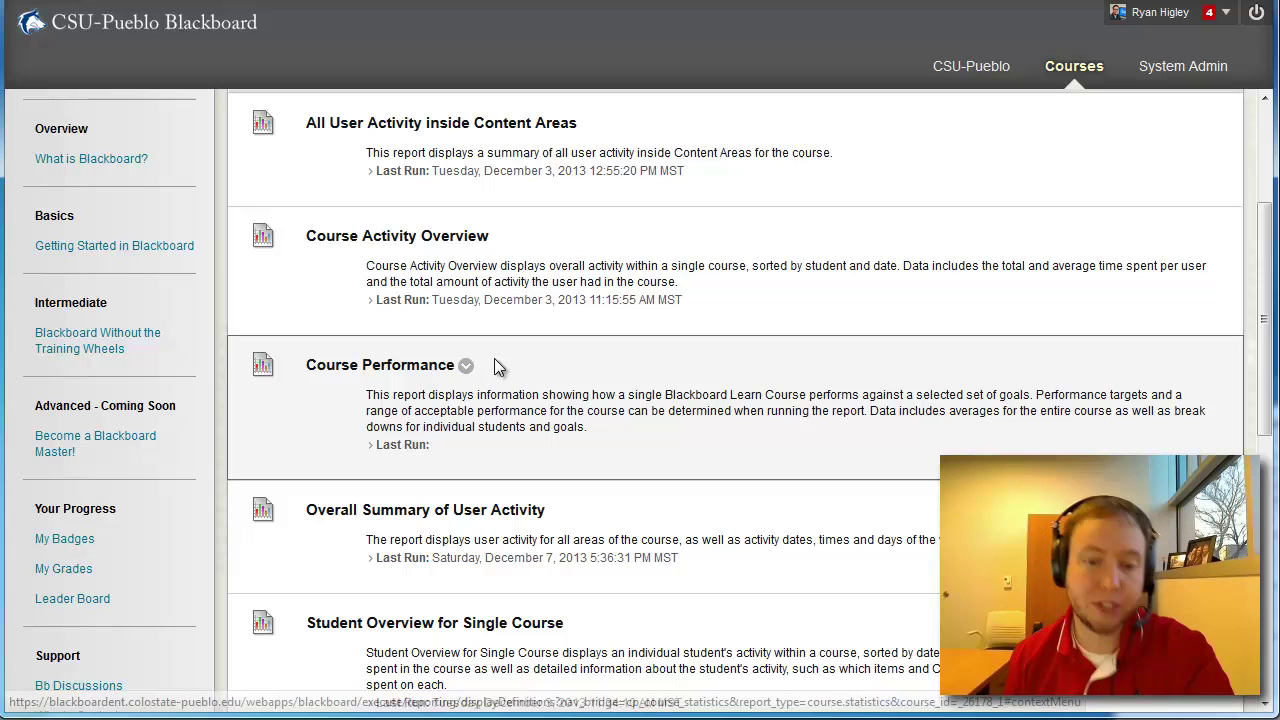
scroll(634, 338, "up", 3)
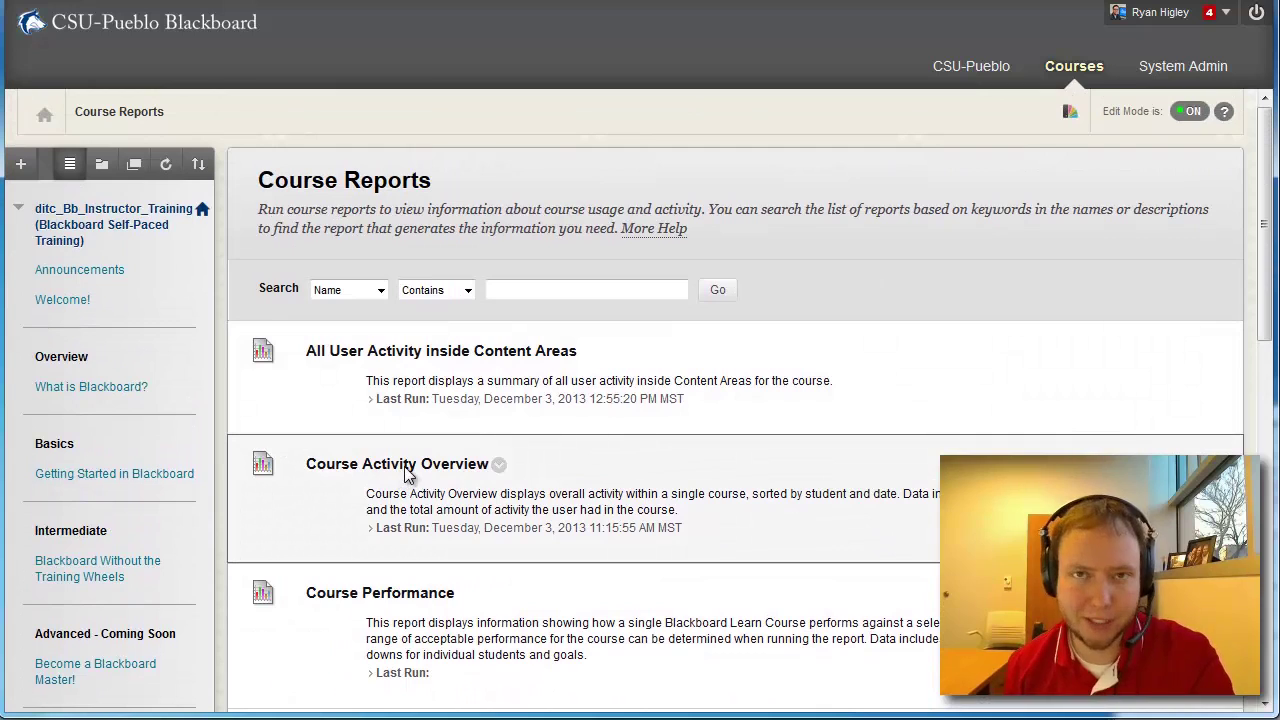
left_click(500, 466)
Run Course Activity Overview again, then cancel its form without submitting
left_click(530, 508)
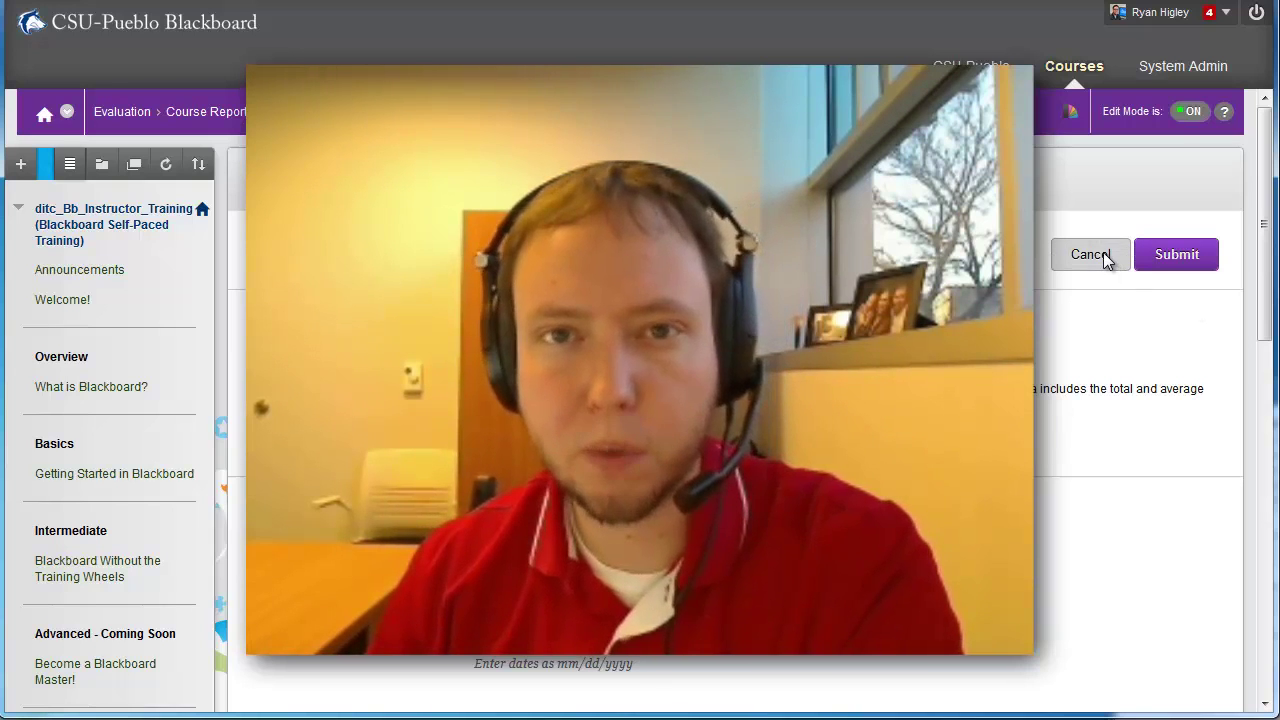
left_click(1090, 254)
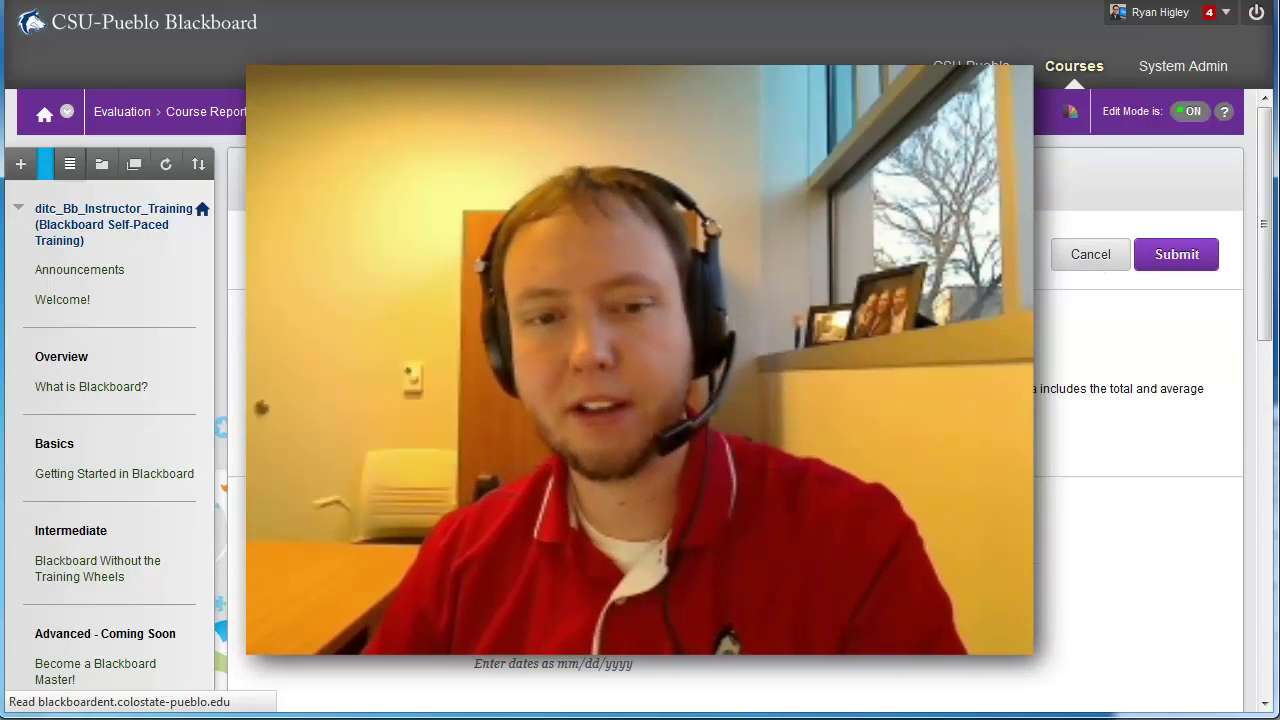